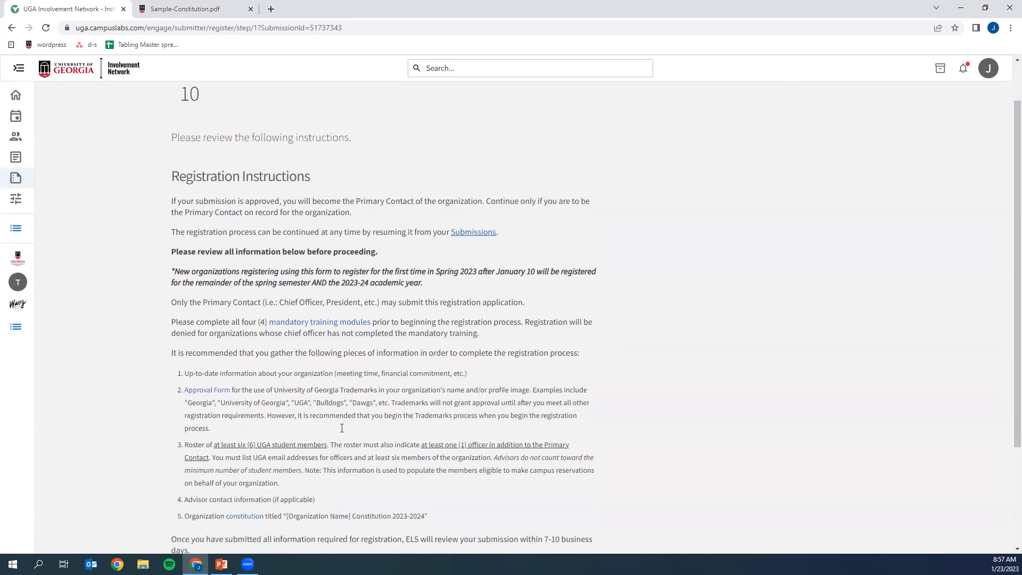
- Review the registration instructions and continue to the Policy & Procedure page
scroll(343, 425, down, 1)
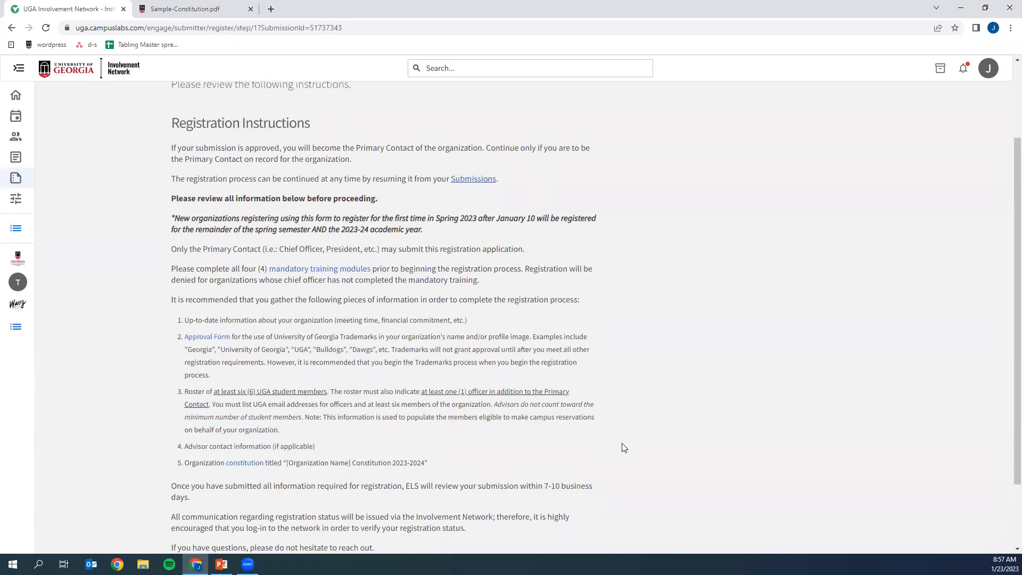
scroll(620, 449, down, 2)
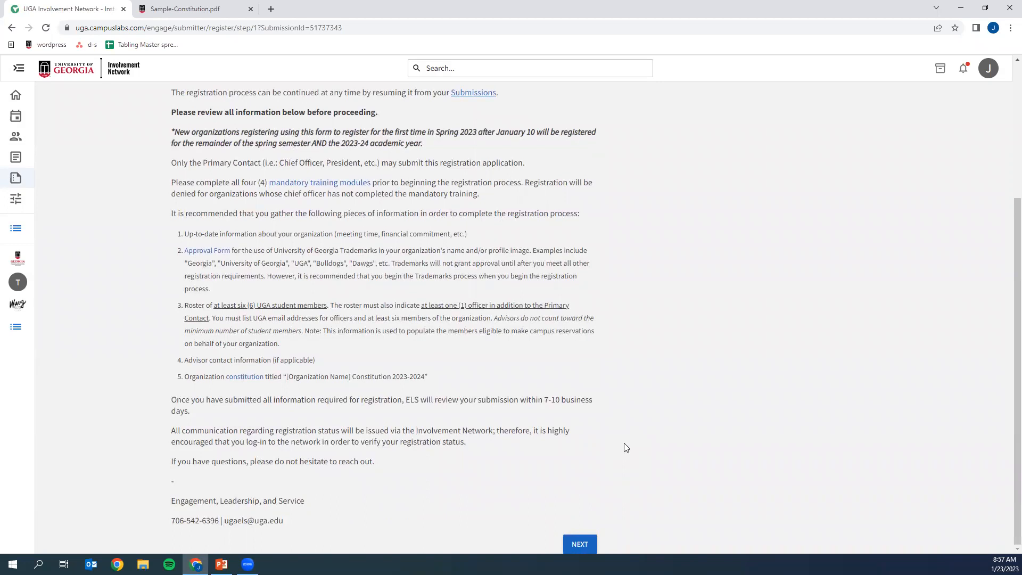
click(582, 544)
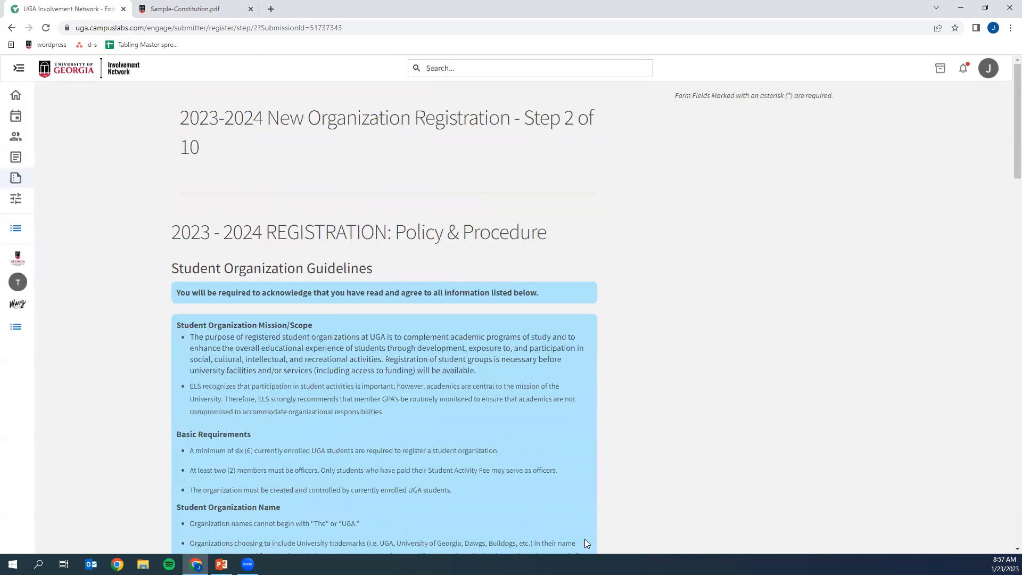
- Acknowledge the organization's mission/scope, basic requirements and naming restrictions in the Student Organization Guidelines
scroll(632, 456, down, 2)
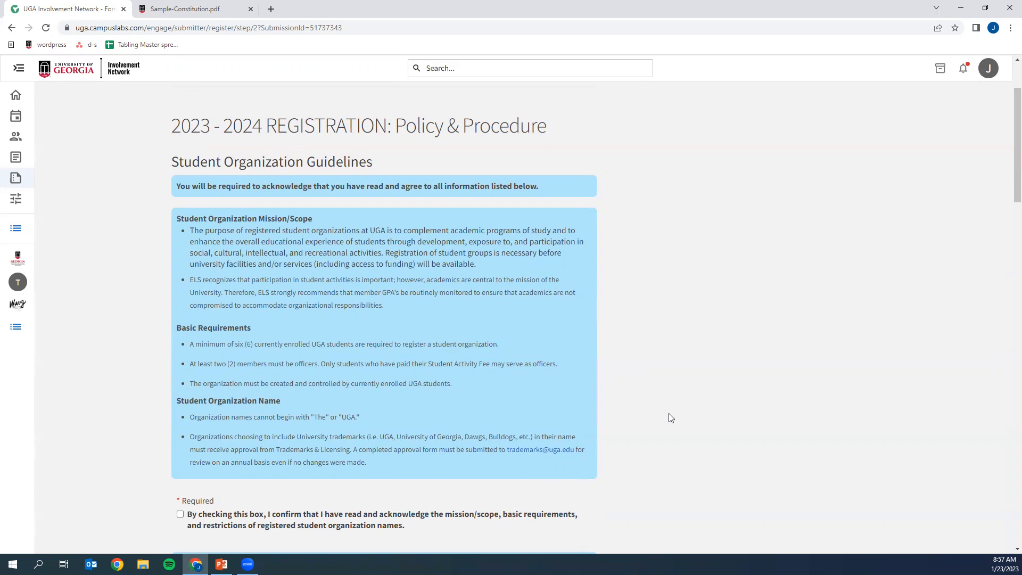
scroll(671, 418, down, 2)
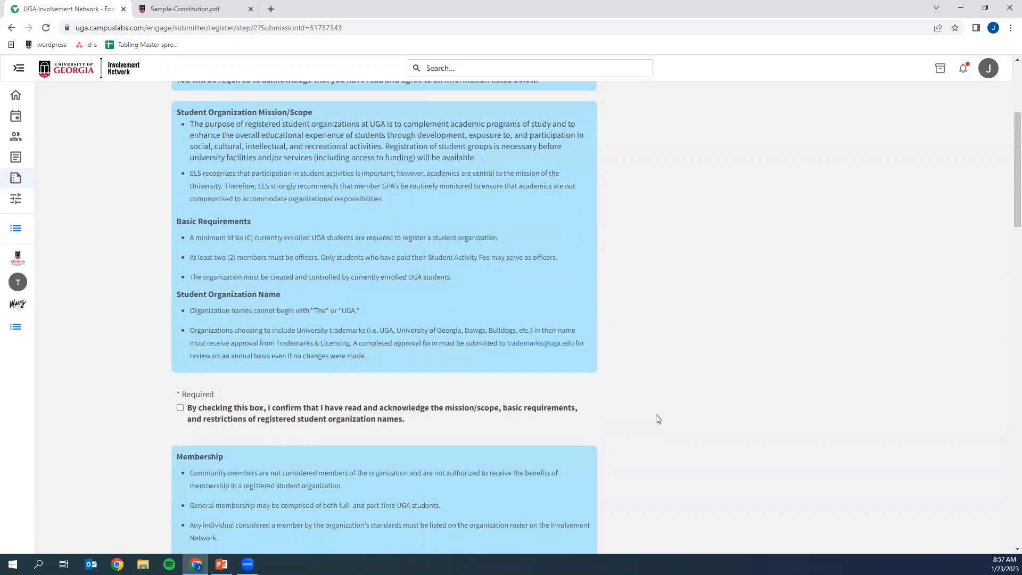
click(226, 420)
- Acknowledge the membership requirements and the Non-Discrimination and Anti-Harassment Policy
scroll(219, 412, down, 4)
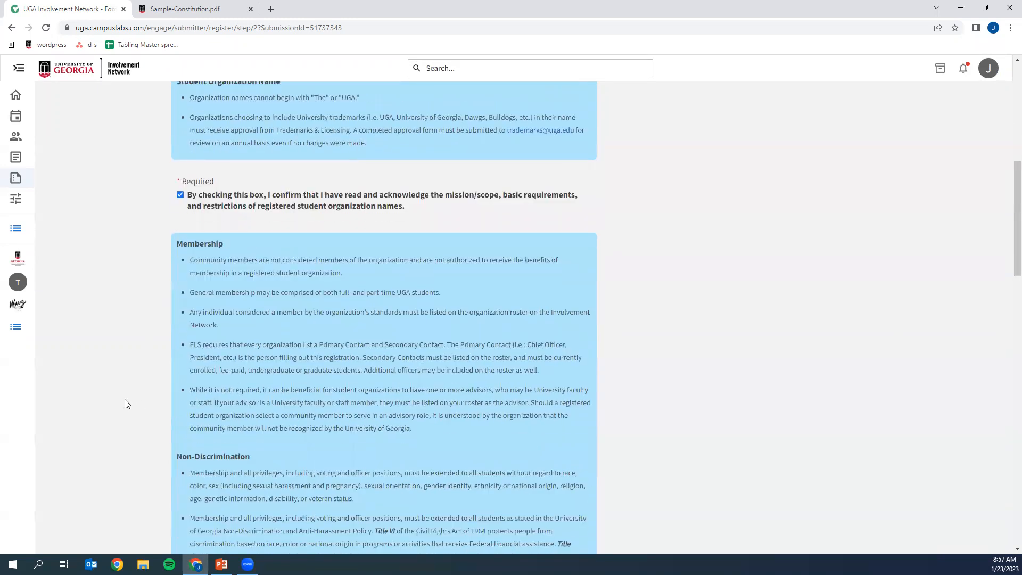
scroll(139, 402, down, 1)
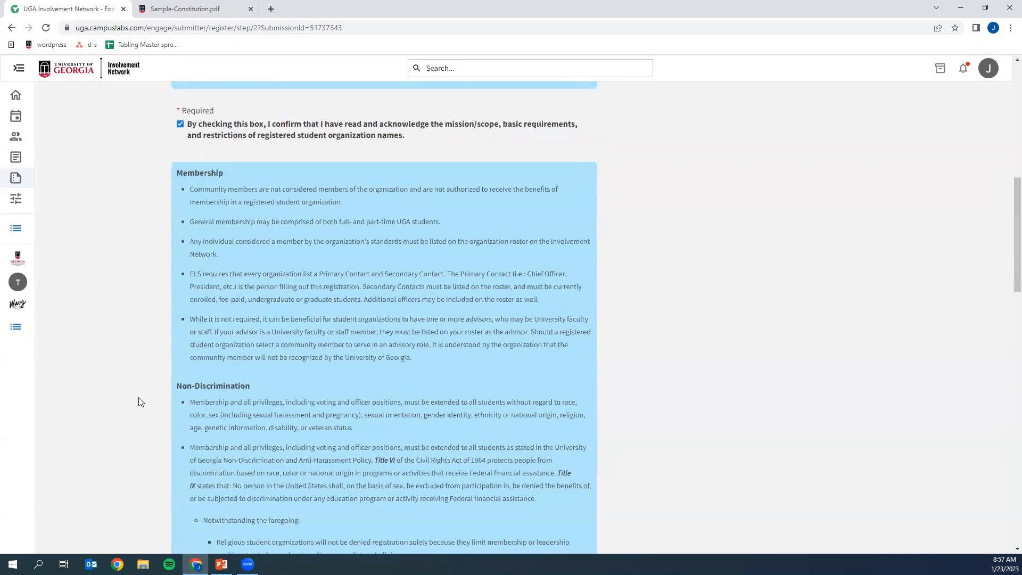
scroll(139, 402, down, 1)
scroll(140, 402, down, 3)
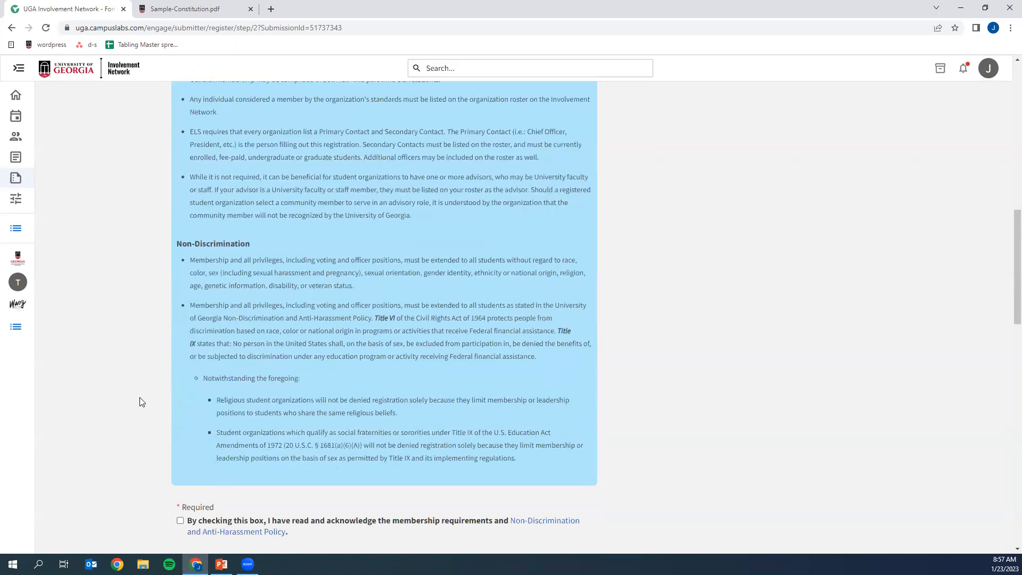
click(180, 415)
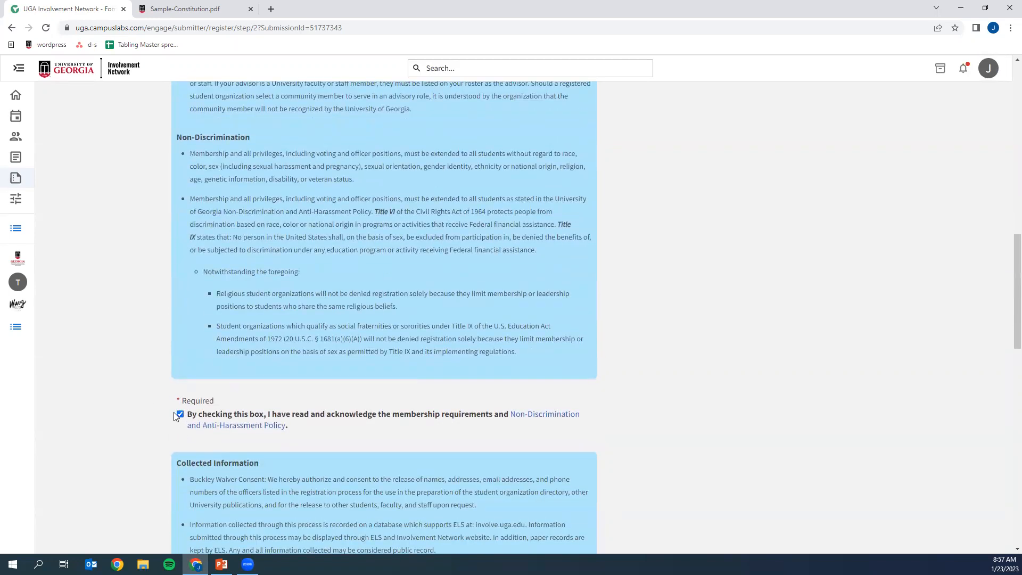
- Acknowledge that information collected through the registration process may be considered public record
scroll(171, 414, down, 3)
scroll(172, 415, down, 1)
click(193, 403)
- Acknowledge the registration process with its denial factors and the overall compliance statement, and continue to the policy verification page
scroll(193, 404, down, 3)
scroll(192, 404, down, 2)
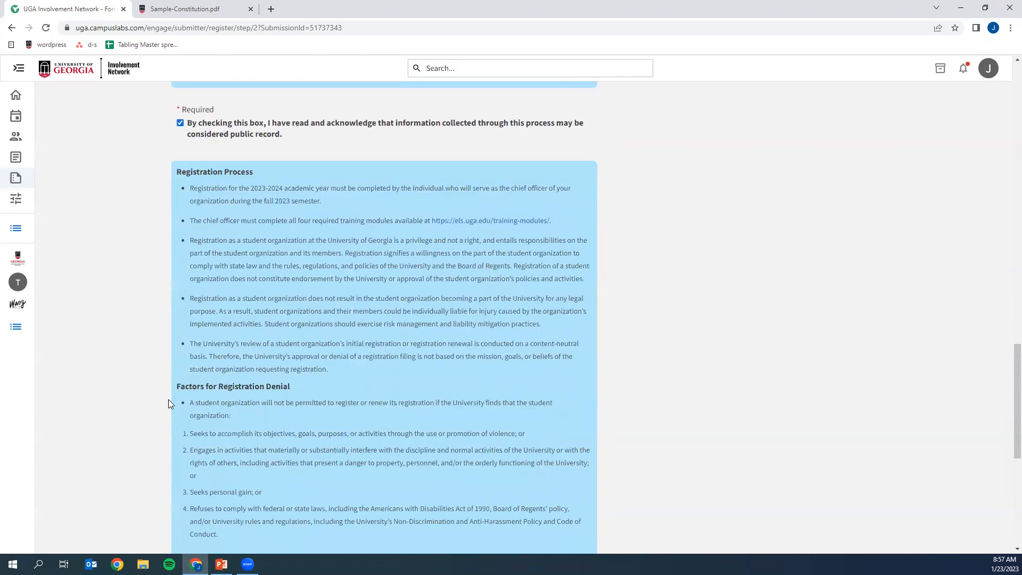
scroll(168, 400, down, 2)
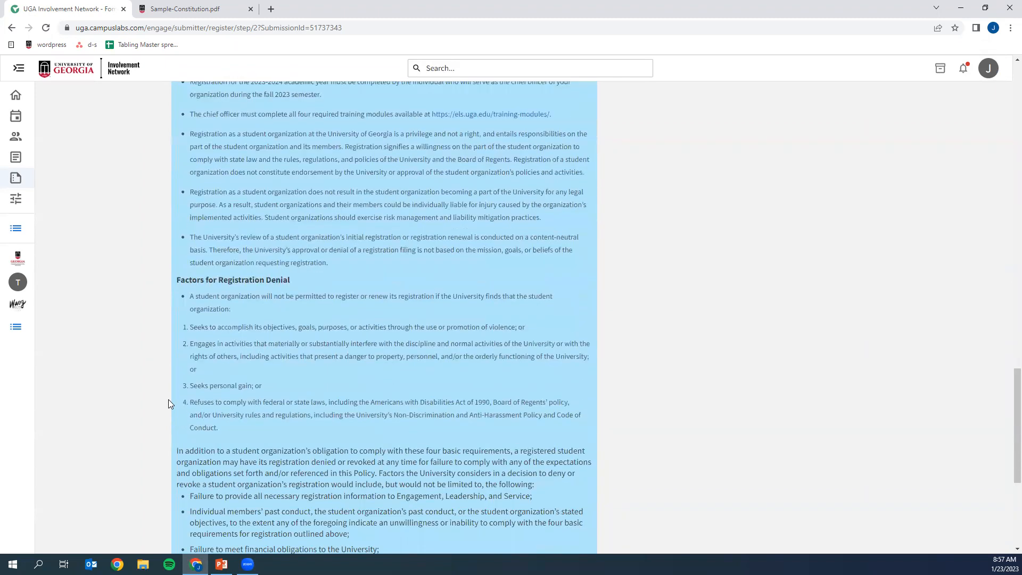
scroll(168, 399, down, 2)
scroll(169, 403, down, 3)
click(207, 380)
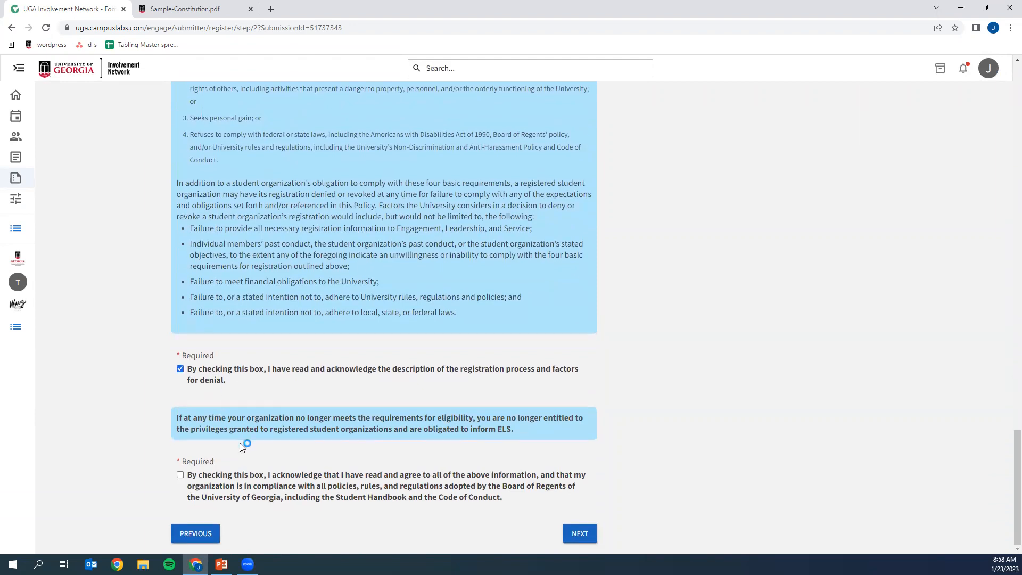
click(242, 488)
click(565, 534)
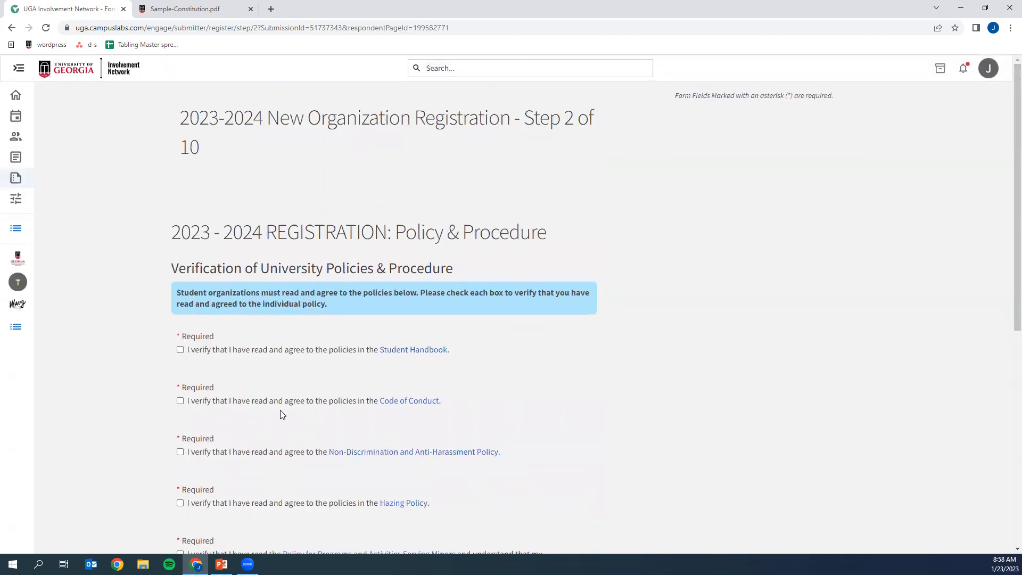
- Verify agreement with the Student Handbook, Code of Conduct, Non-Discrimination and Anti-Harassment Policy, and Hazing Policy
click(253, 357)
click(232, 406)
scroll(232, 406, down, 3)
click(206, 302)
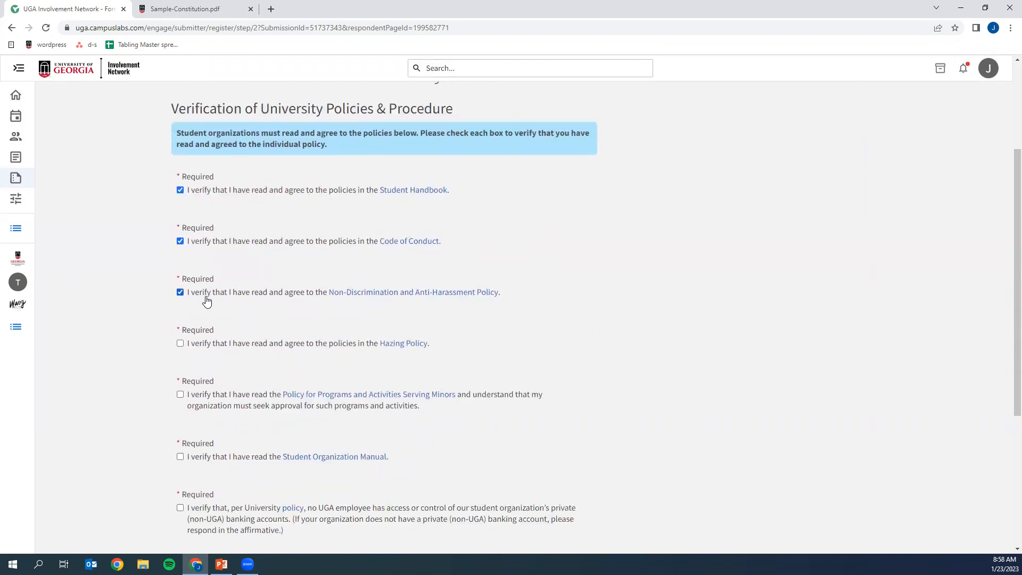
click(219, 345)
- Verify the Policy for Programs and Activities Serving Minors, the Student Organization Manual, and the private banking account statement
scroll(208, 355, down, 1)
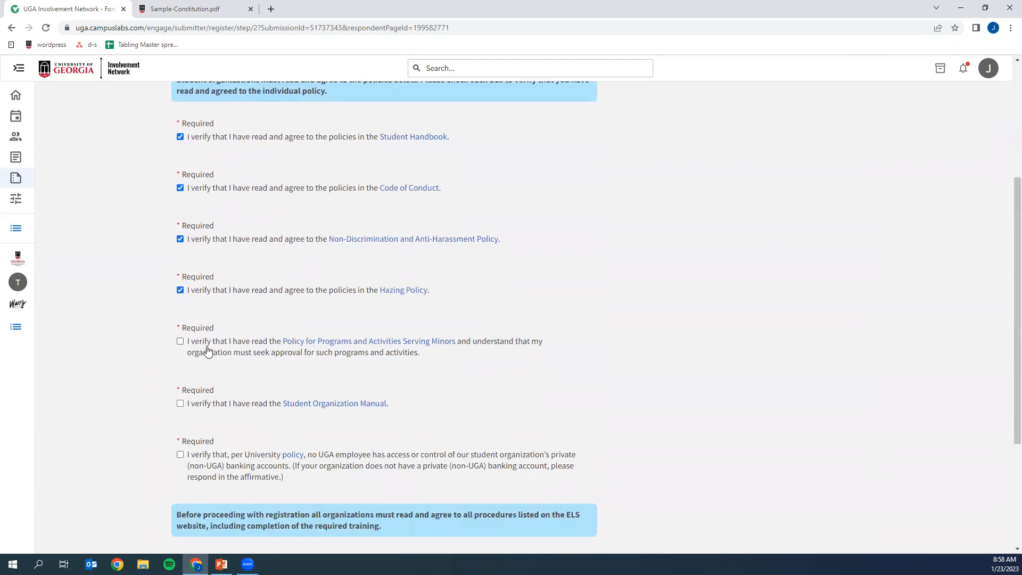
click(207, 352)
scroll(209, 351, down, 2)
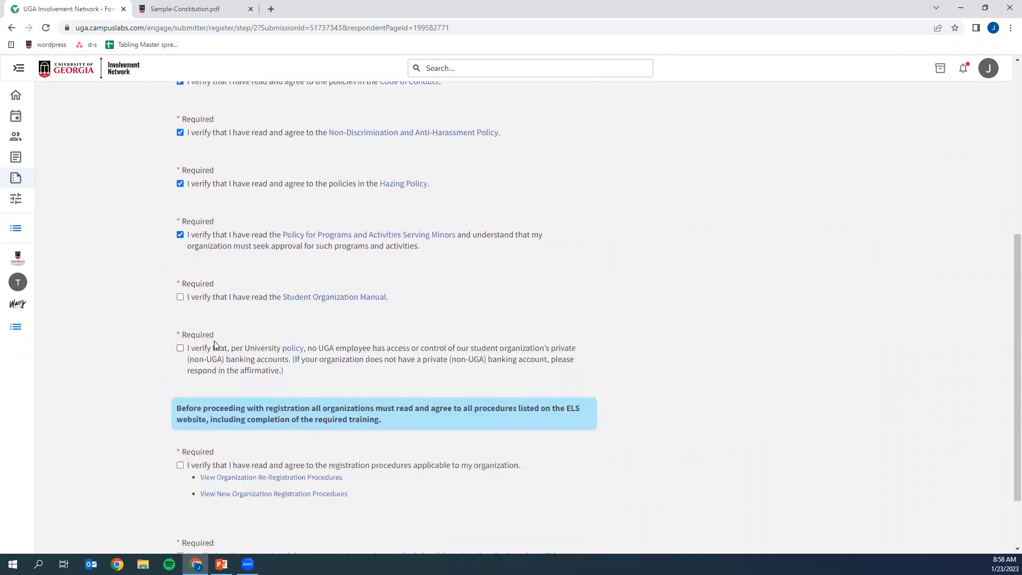
click(212, 300)
click(219, 362)
- Verify the registration procedures and completion of the required training, and continue to the Annual Survey
scroll(220, 362, down, 3)
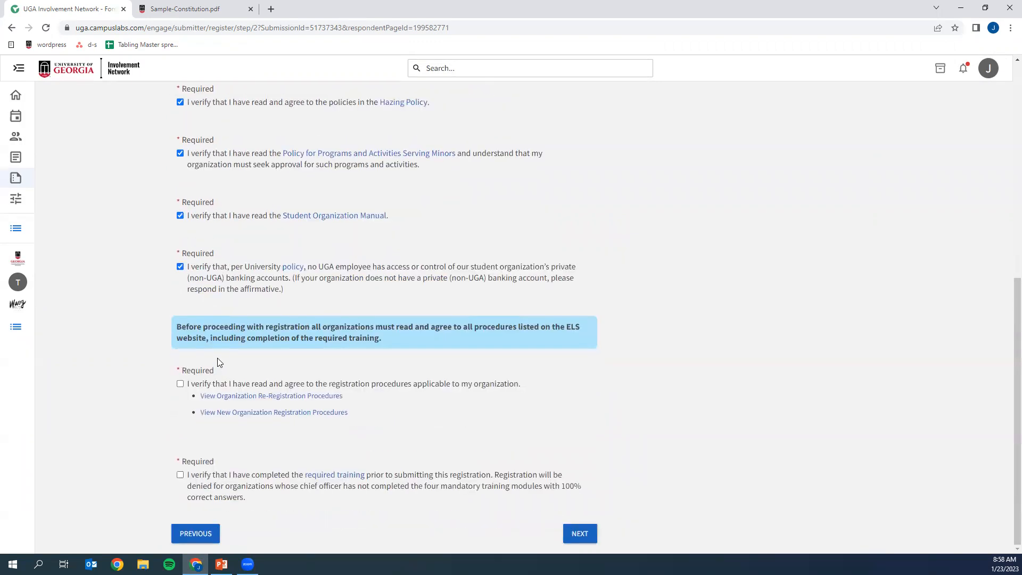
click(181, 384)
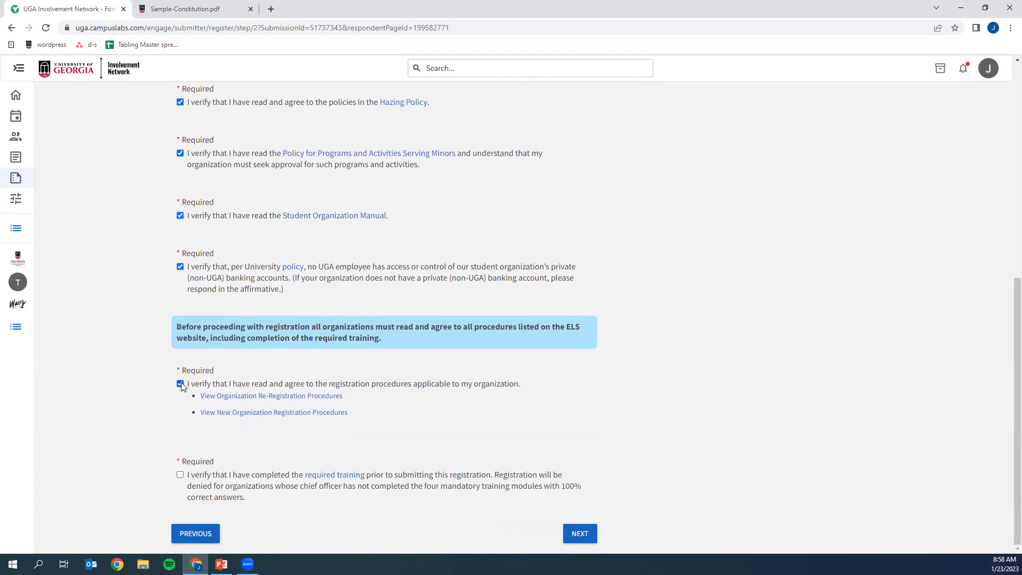
click(201, 489)
click(573, 535)
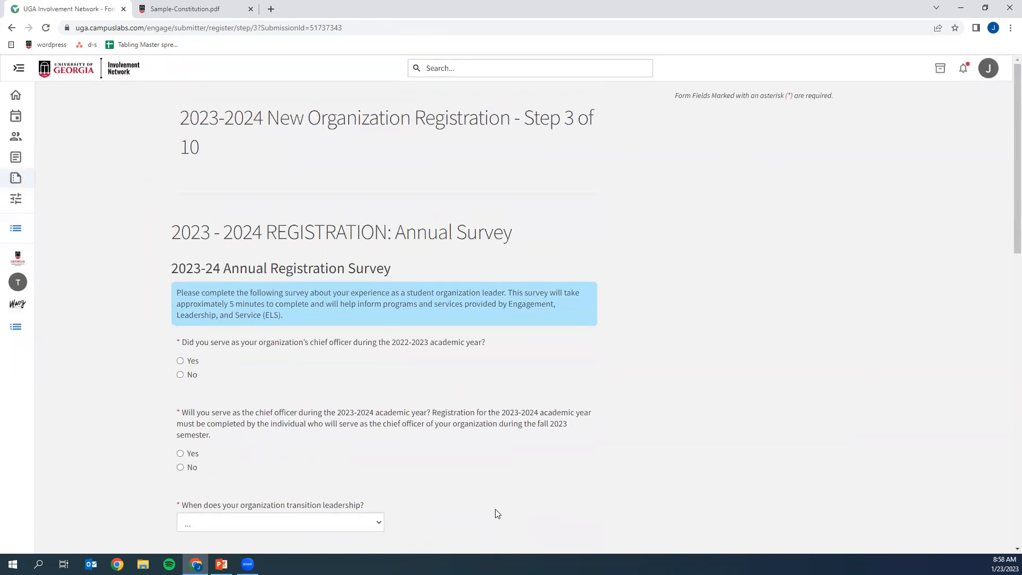
- Answer Yes to serving as chief officer for both the 2022-2023 and 2023-2024 academic years
scroll(266, 392, down, 1)
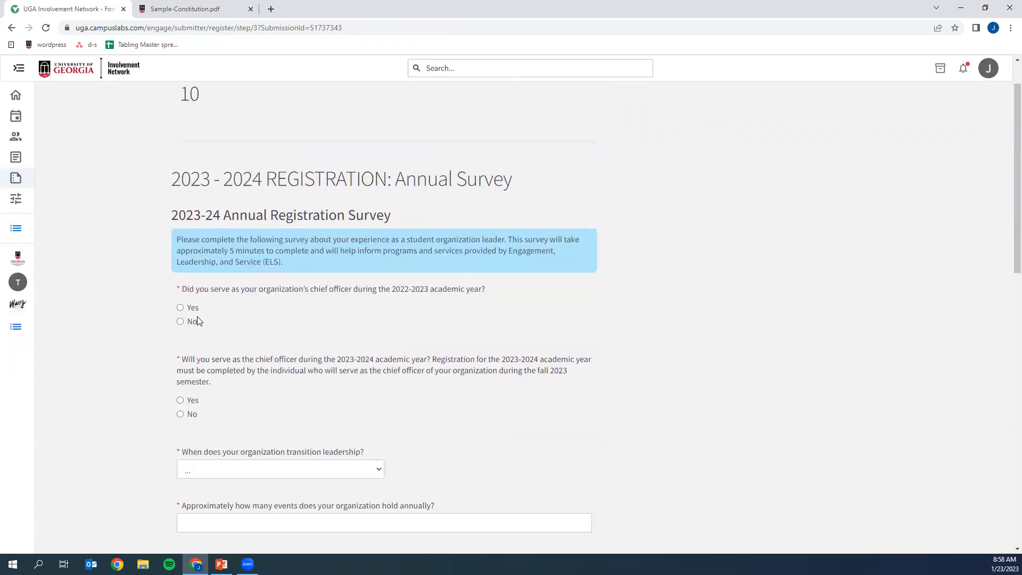
click(187, 313)
click(198, 403)
- Set the leadership transition to Fall Semester and the approximate number of annual events to 100
scroll(200, 407, down, 3)
click(279, 309)
click(274, 335)
click(273, 360)
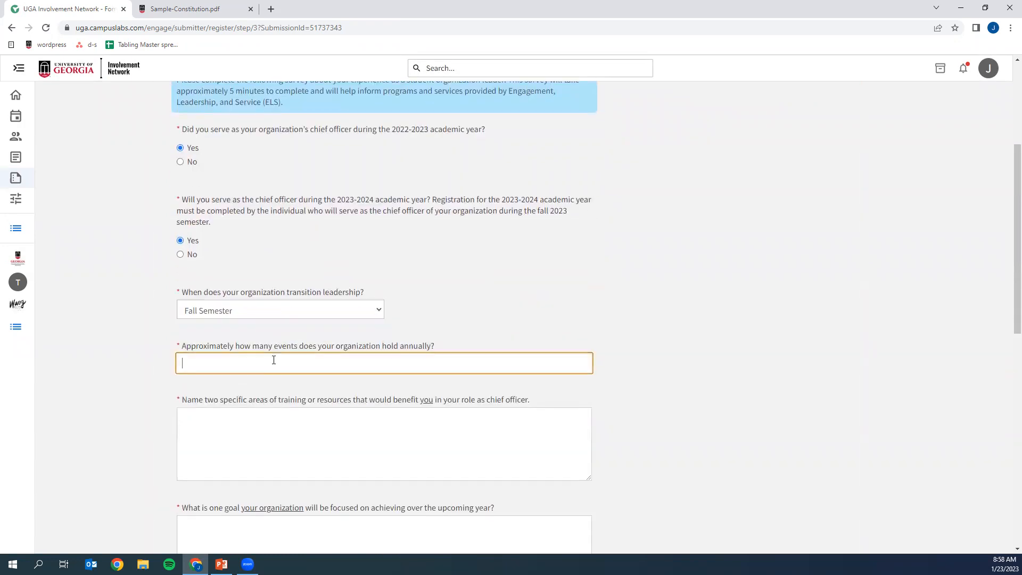
text(100)
- Enter "test" as the answer to both the training or resources question and the organization goal question
scroll(270, 380, down, 2)
click(258, 366)
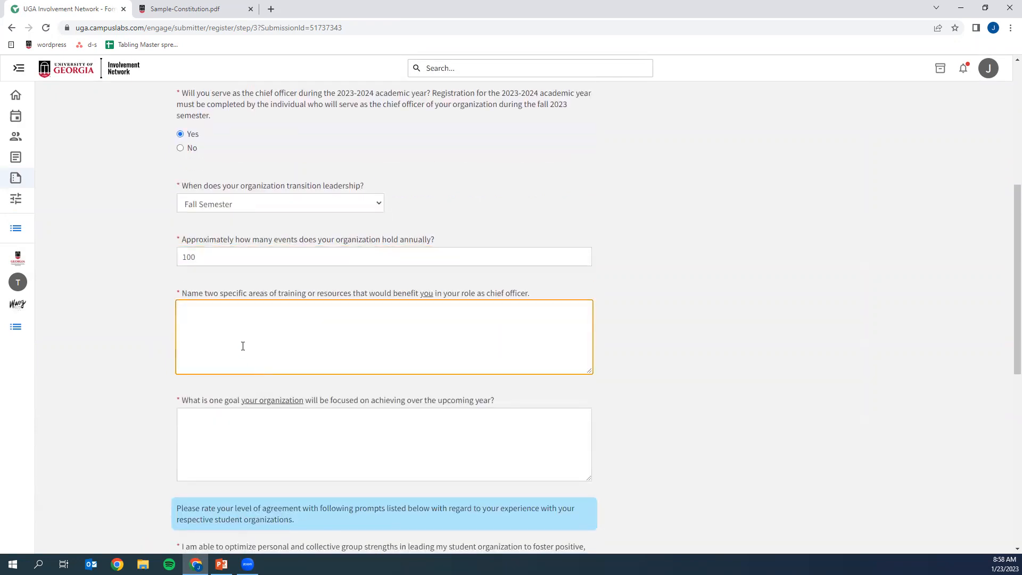
text(test)
key(Tab)
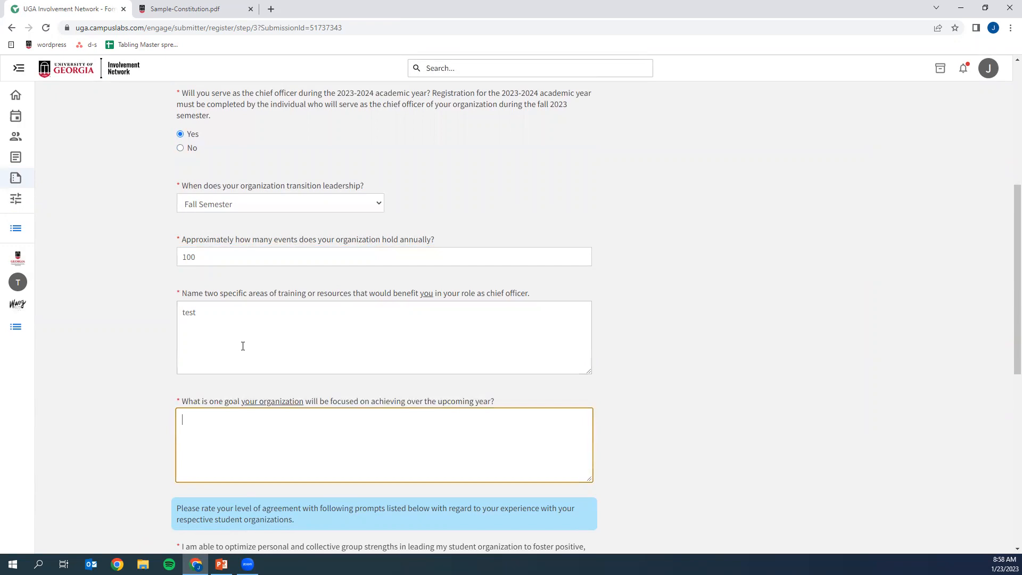
scroll(243, 346, down, 2)
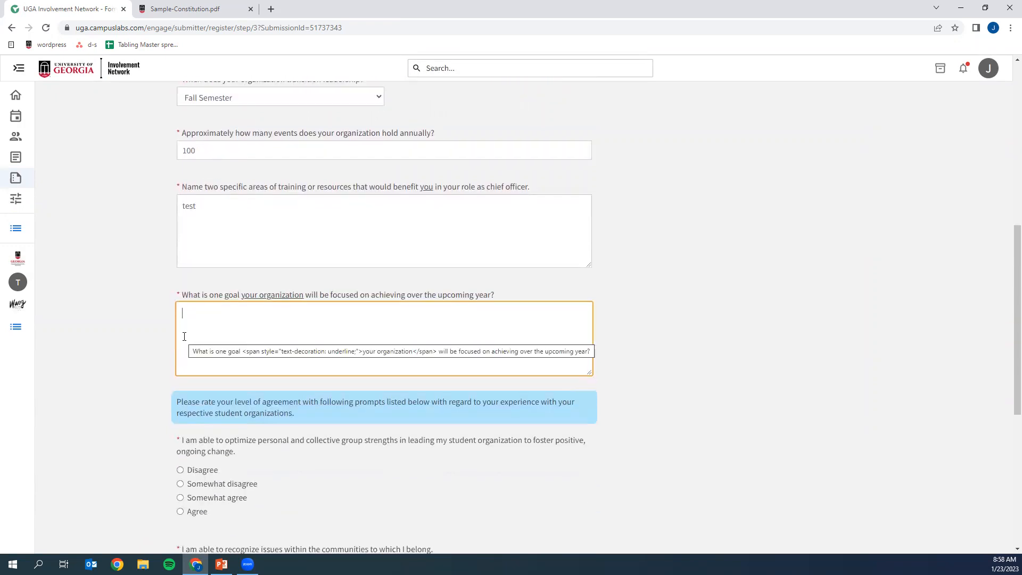
text(test)
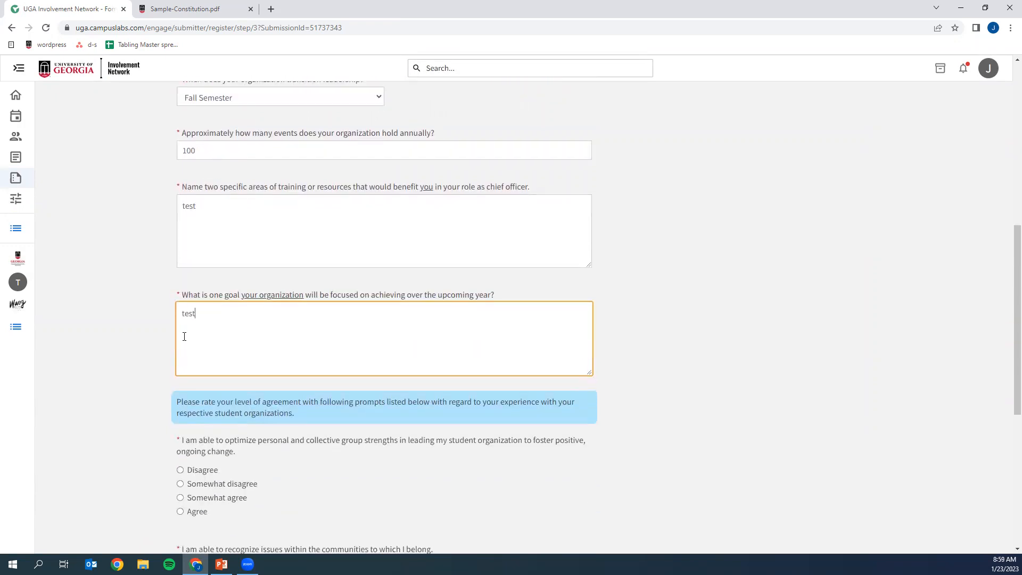
- Rate all three leadership and community prompts as Somewhat disagree and continue to the general information page
scroll(190, 358, down, 3)
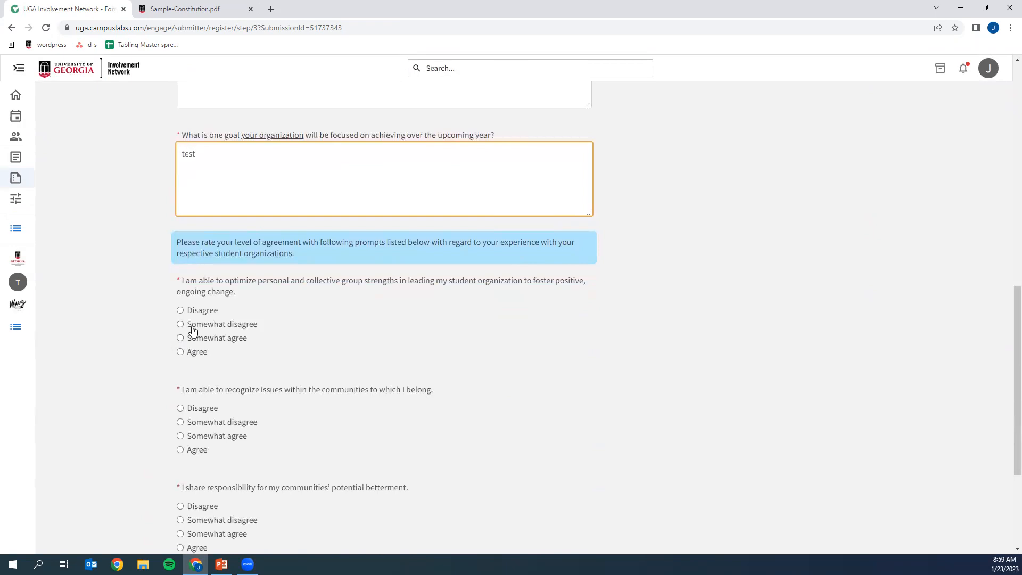
click(193, 328)
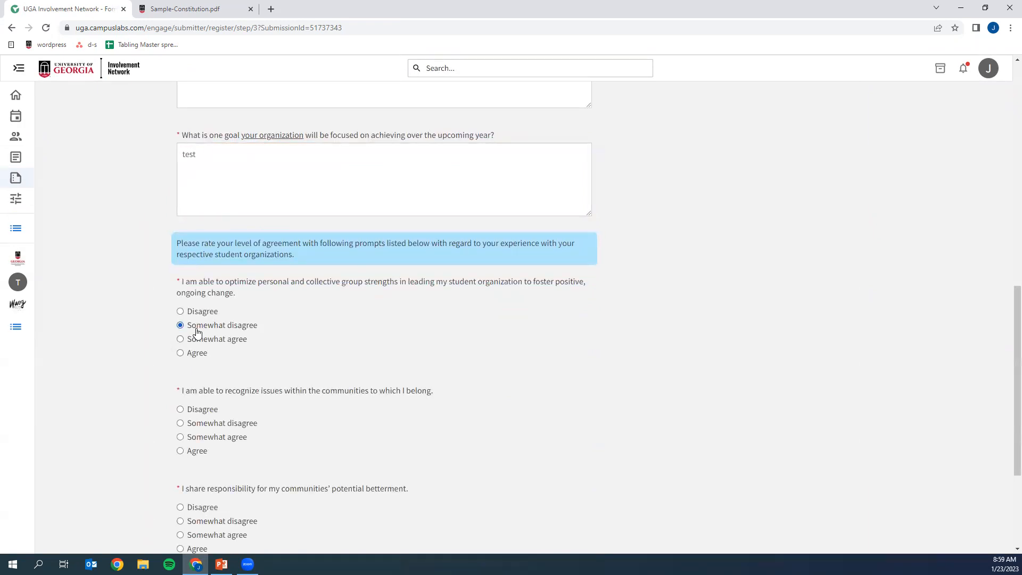
scroll(248, 402, down, 2)
click(217, 318)
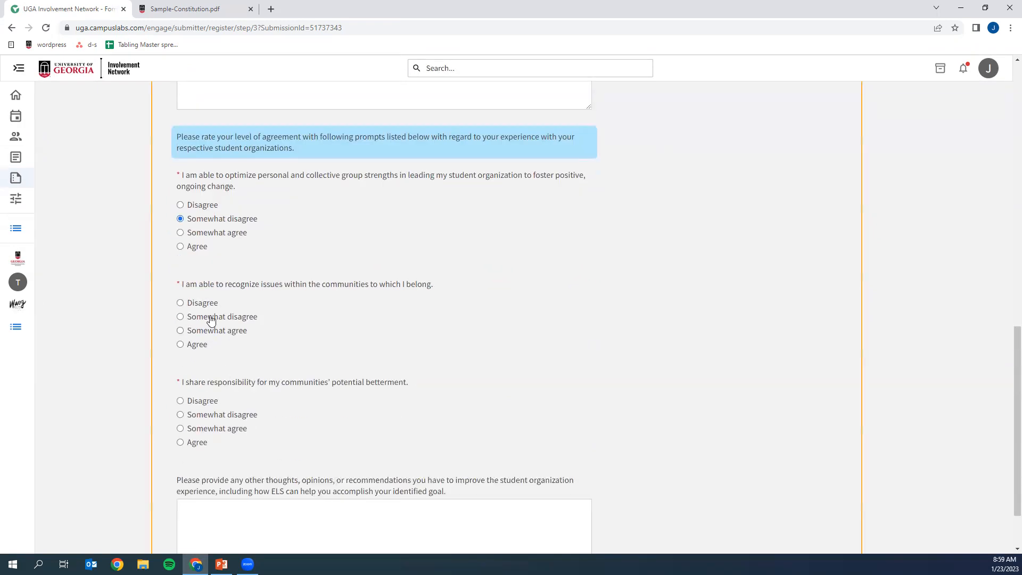
click(224, 419)
scroll(266, 458, down, 2)
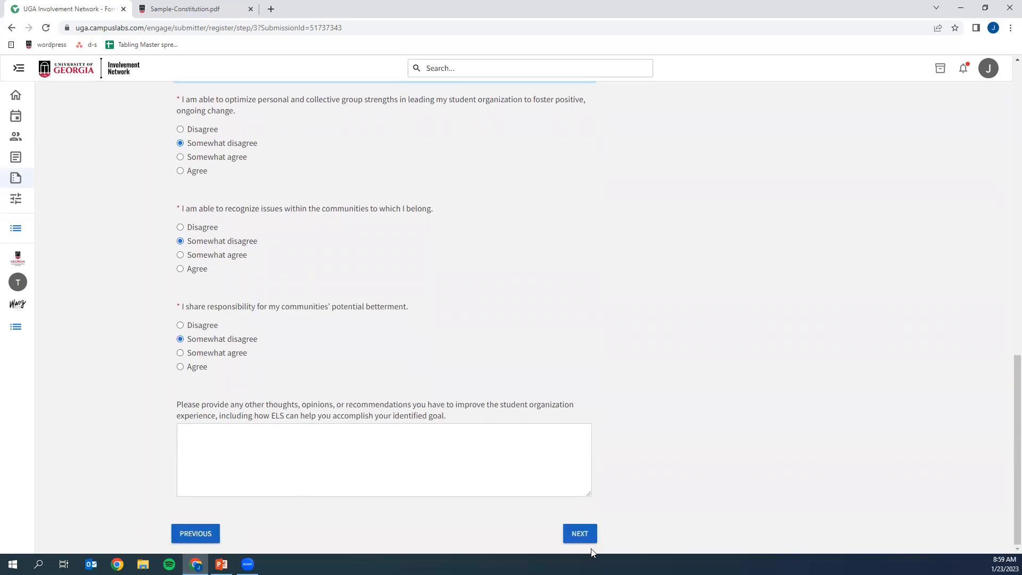
click(578, 533)
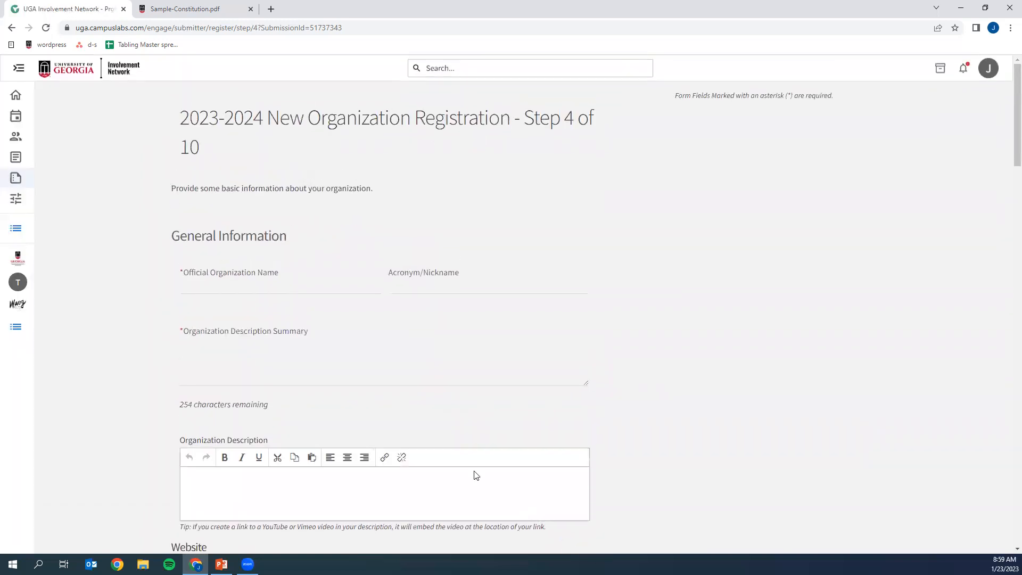
- Enter "Test Organization" as the official organization name
click(201, 274)
text(Test Organization)
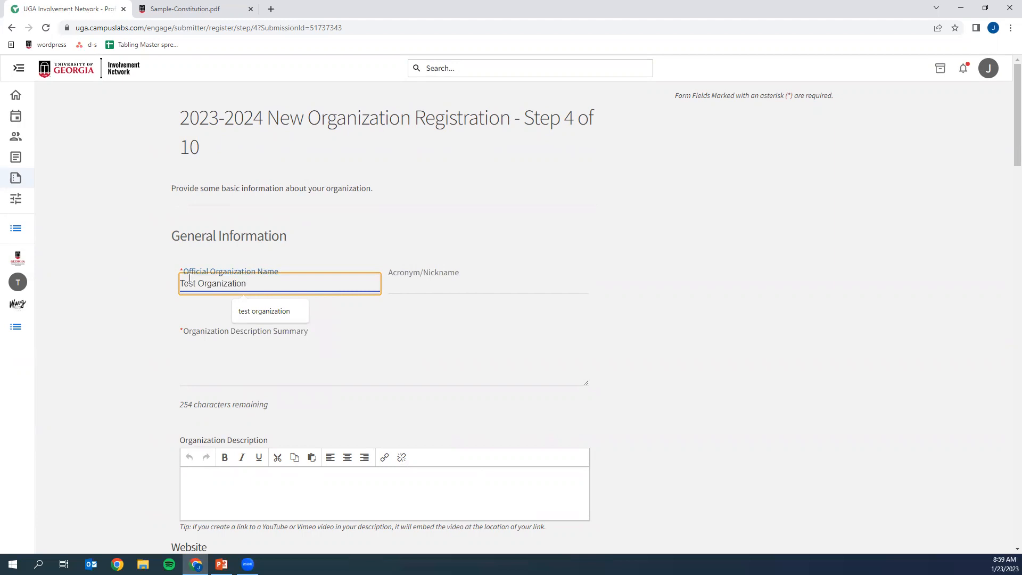
click(162, 322)
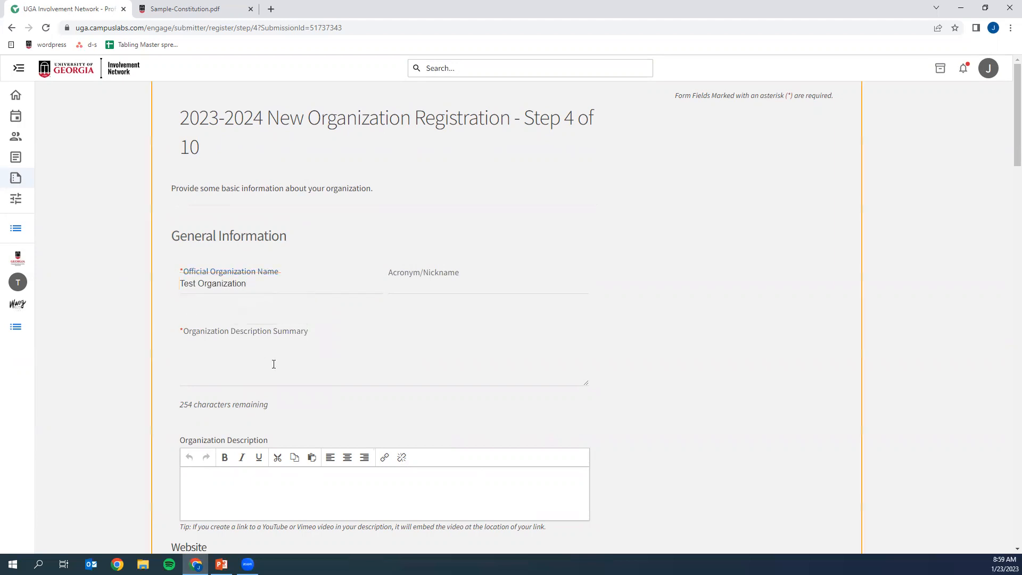
- Enter "this is a test" as the organization description summary
scroll(273, 359, down, 1)
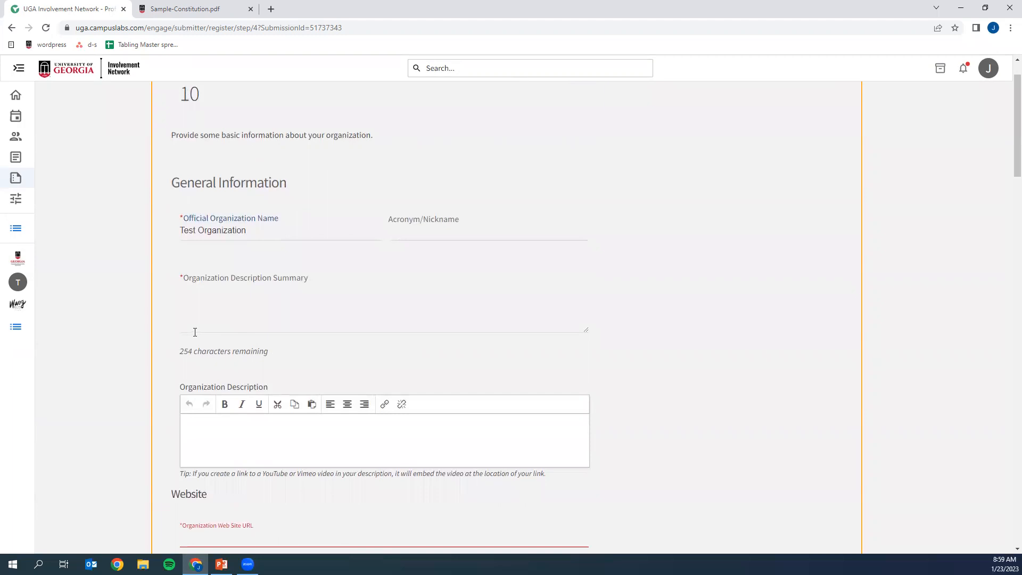
scroll(196, 320, down, 2)
click(267, 219)
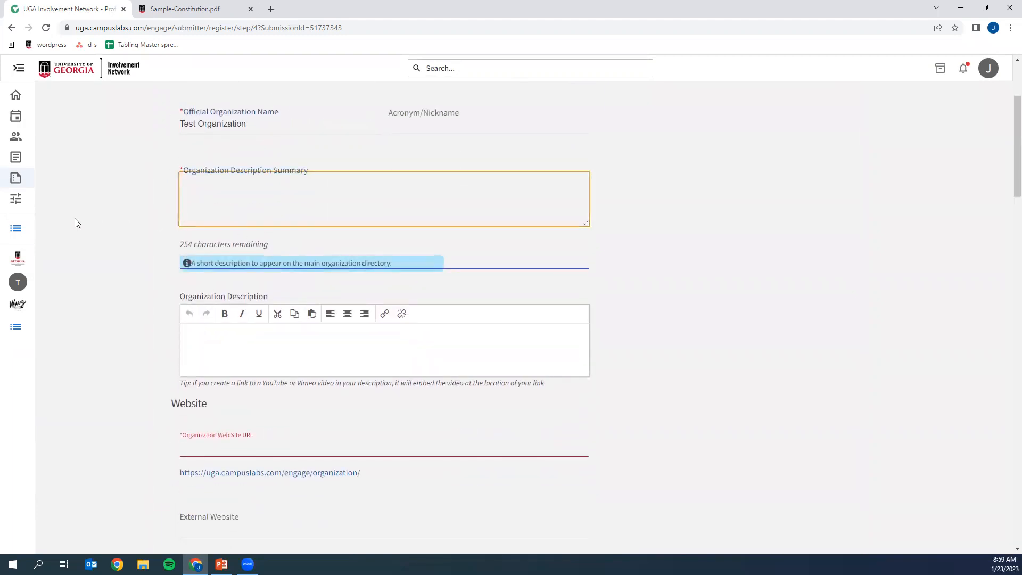
text(this is a test)
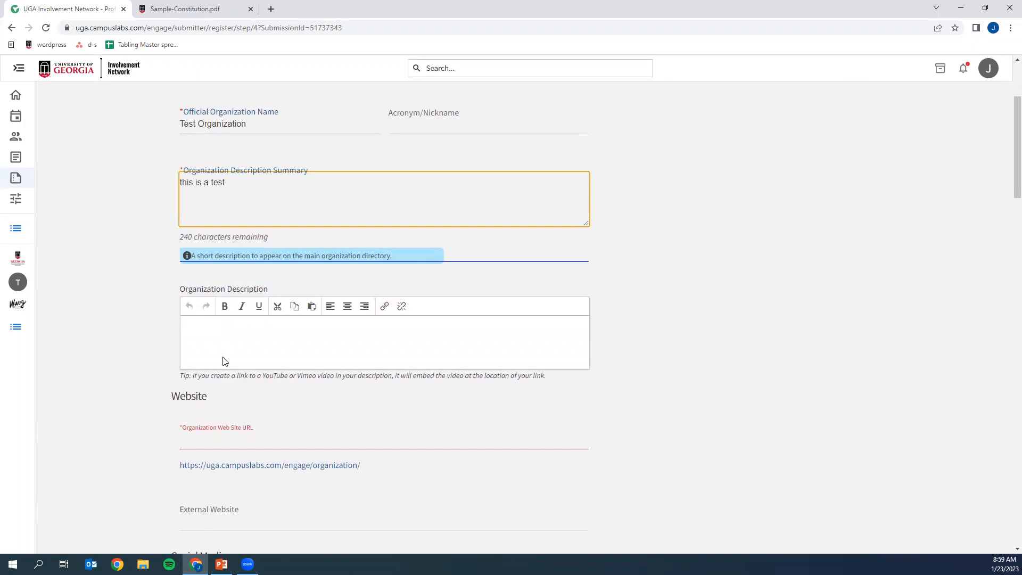
- Enter "this is a test" as the full organization description
click(224, 357)
text(this is a tes)
- Set the organization web site URL ending to "testorganization"
click(242, 424)
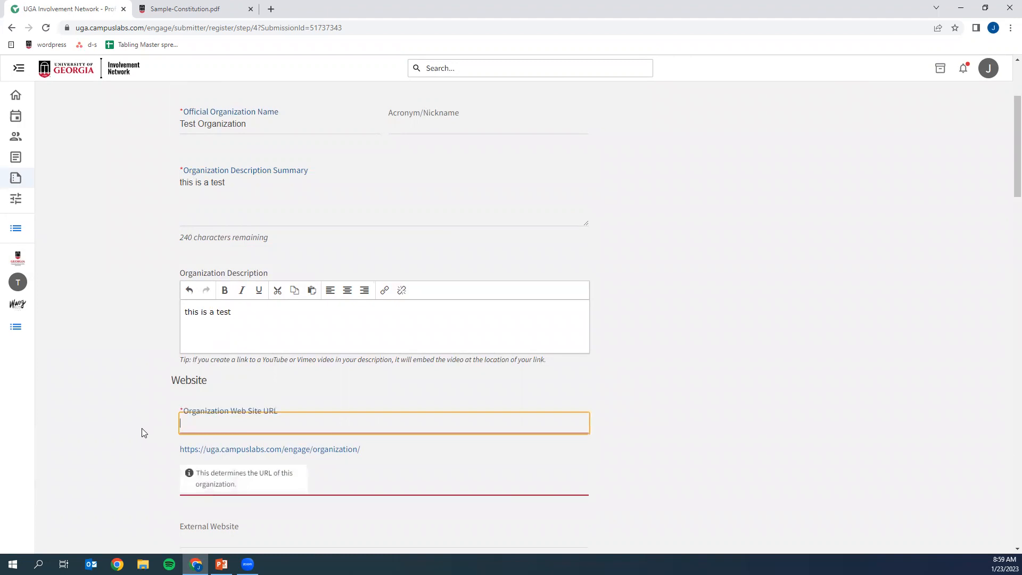
scroll(135, 424, down, 2)
text(tets)
key(BackSpace)
key(BackSpace)
text(storganization)
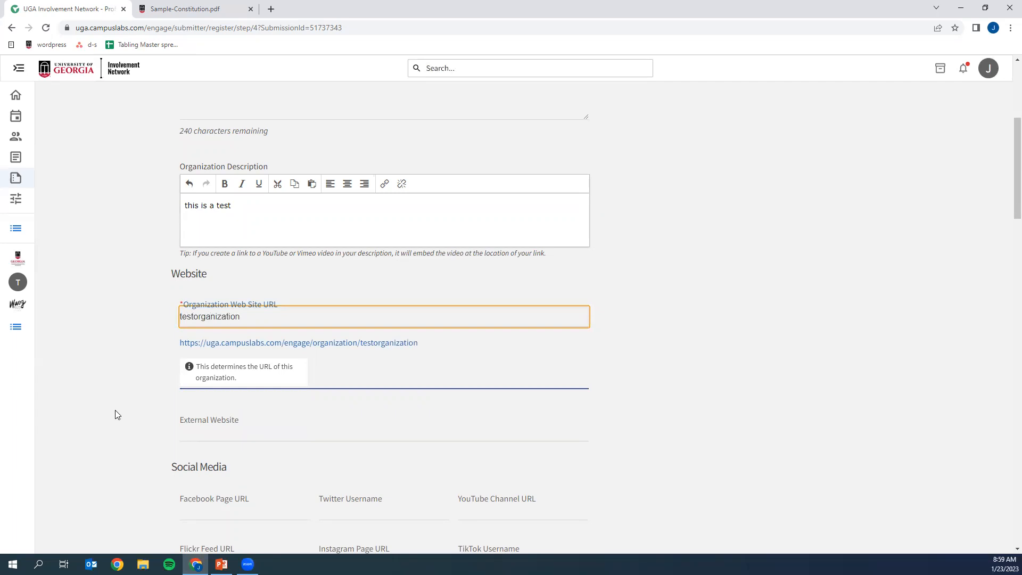
- Enter the organization's e-mail address in the Organization Contact Information section
scroll(111, 410, down, 4)
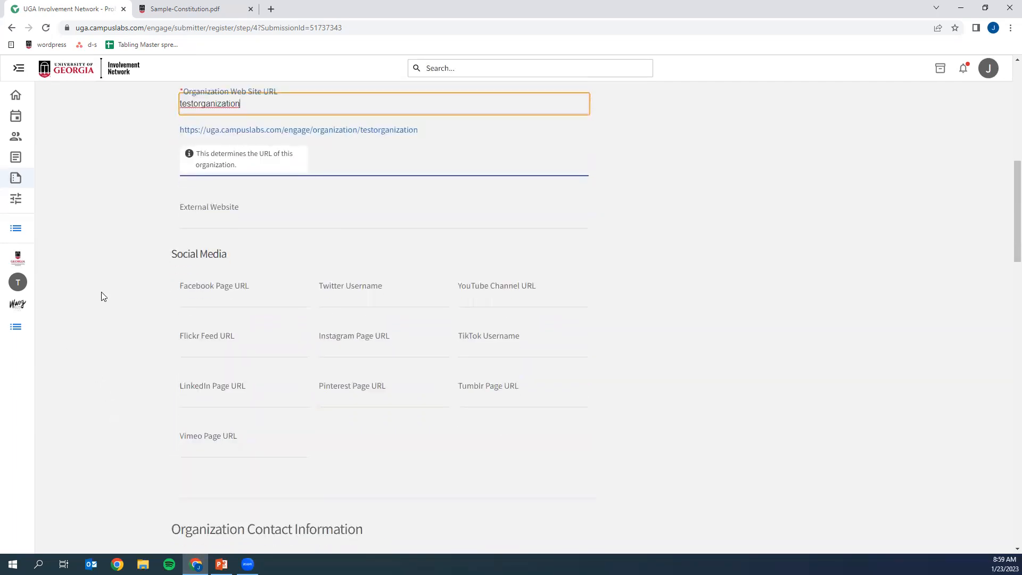
scroll(106, 303, down, 6)
scroll(106, 308, down, 1)
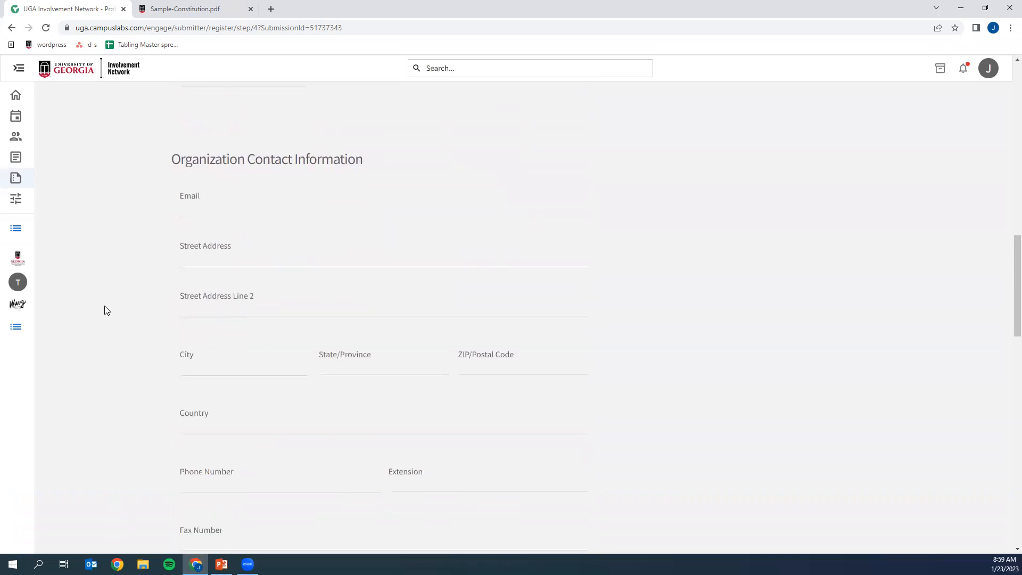
click(191, 208)
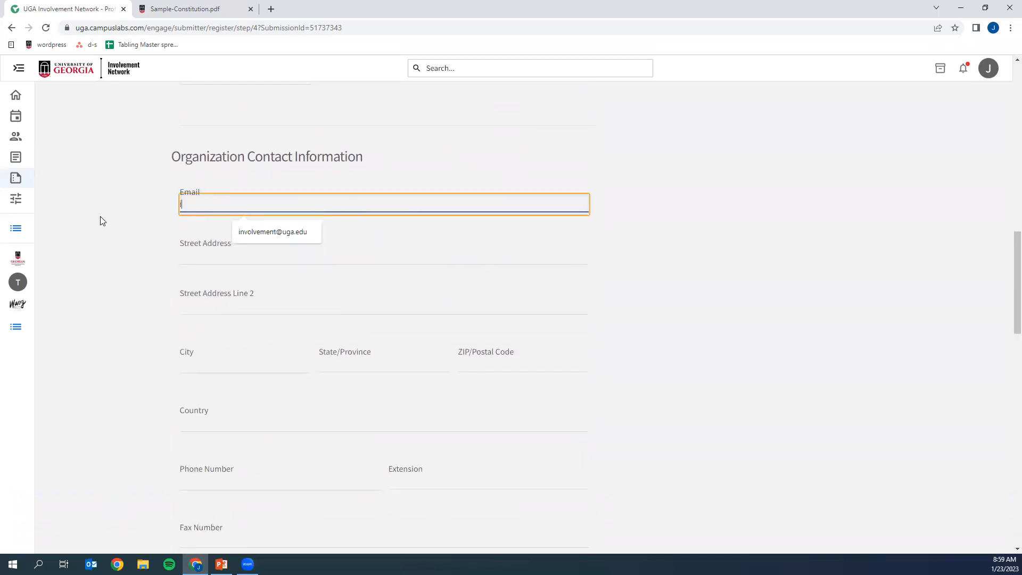
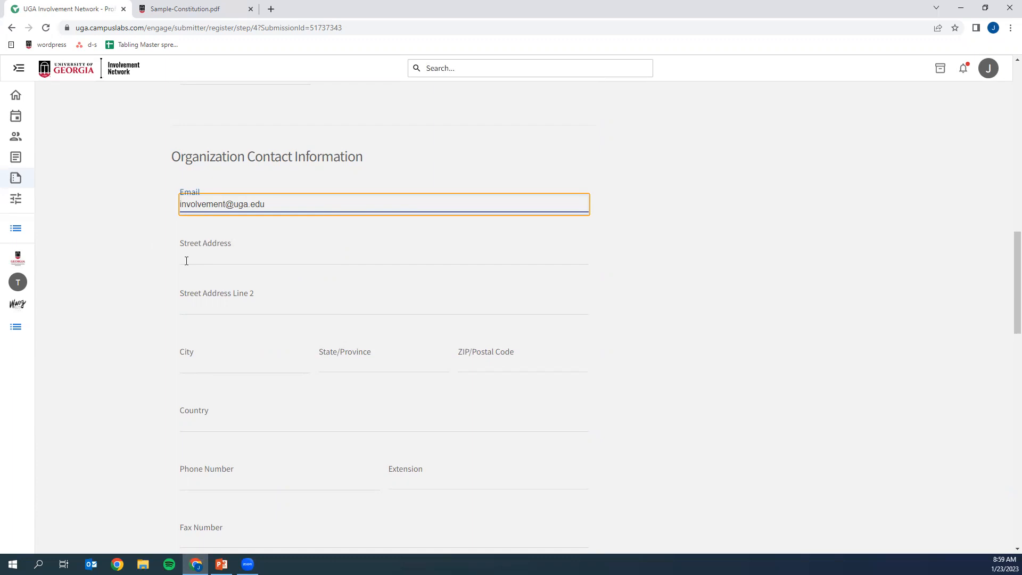
- Fill in the organization's street address in the contact information, without using the suggested saved addresses
click(186, 259)
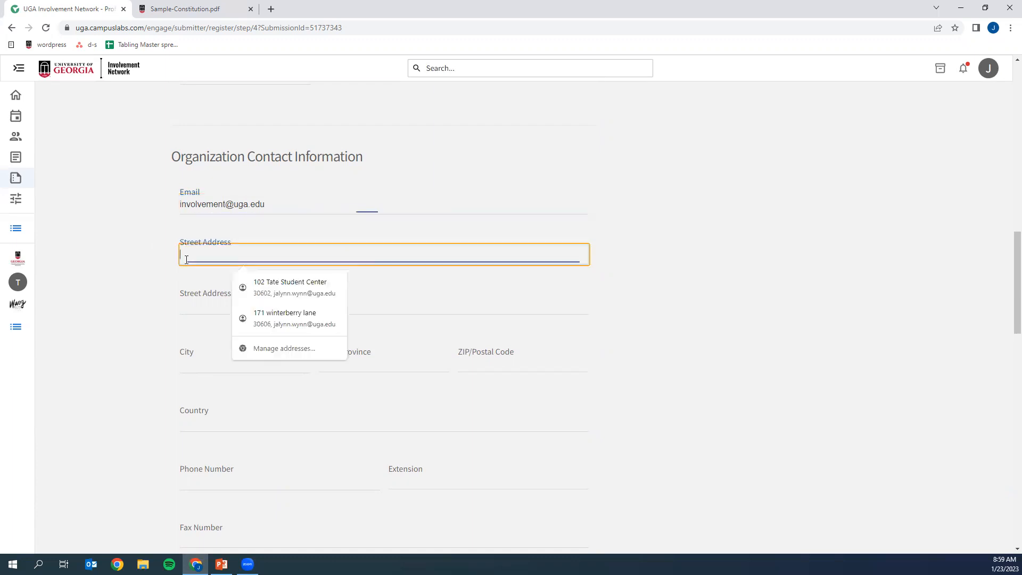
click(147, 258)
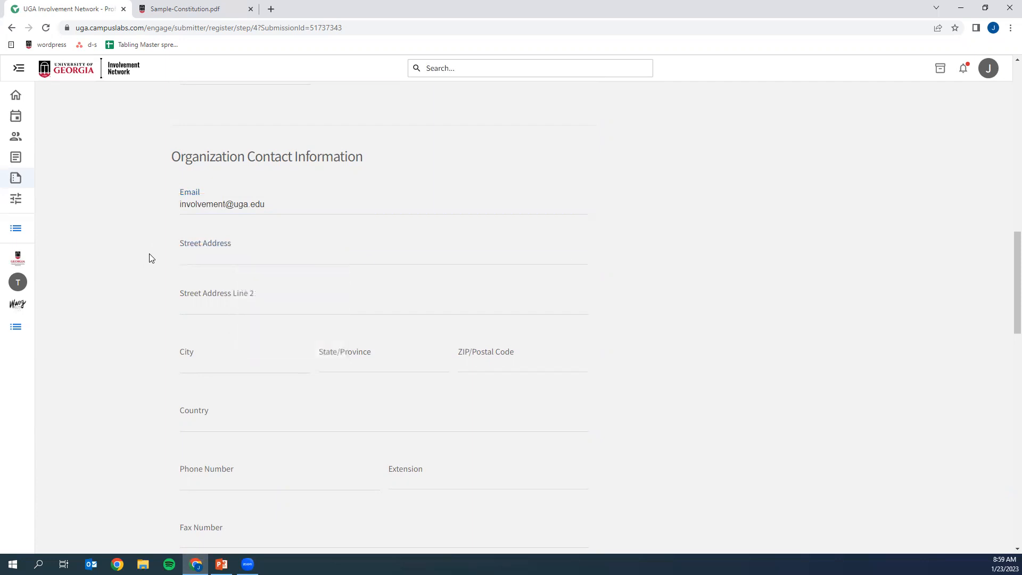
click(186, 260)
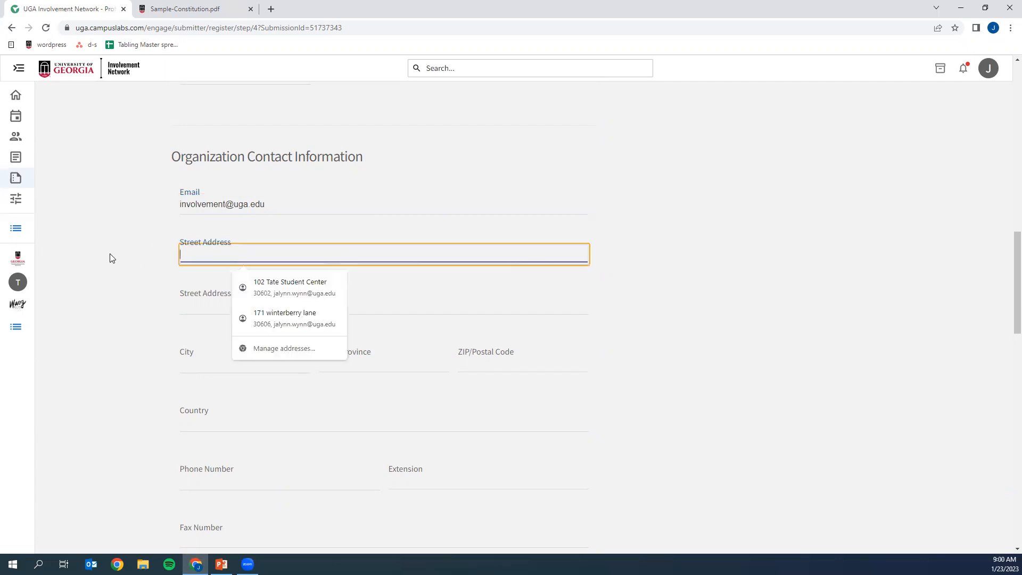
text(102 Tate)
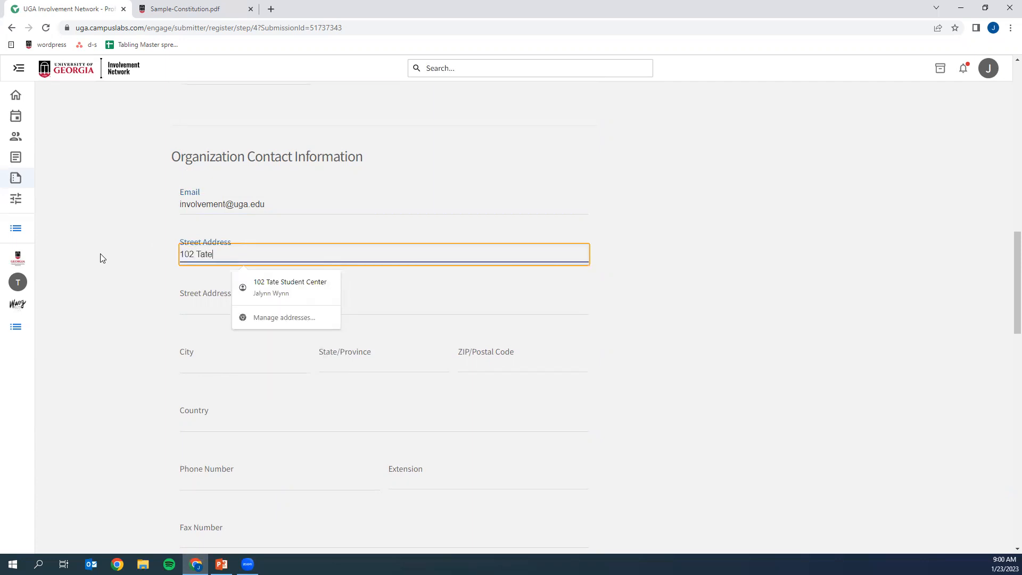
text( Center)
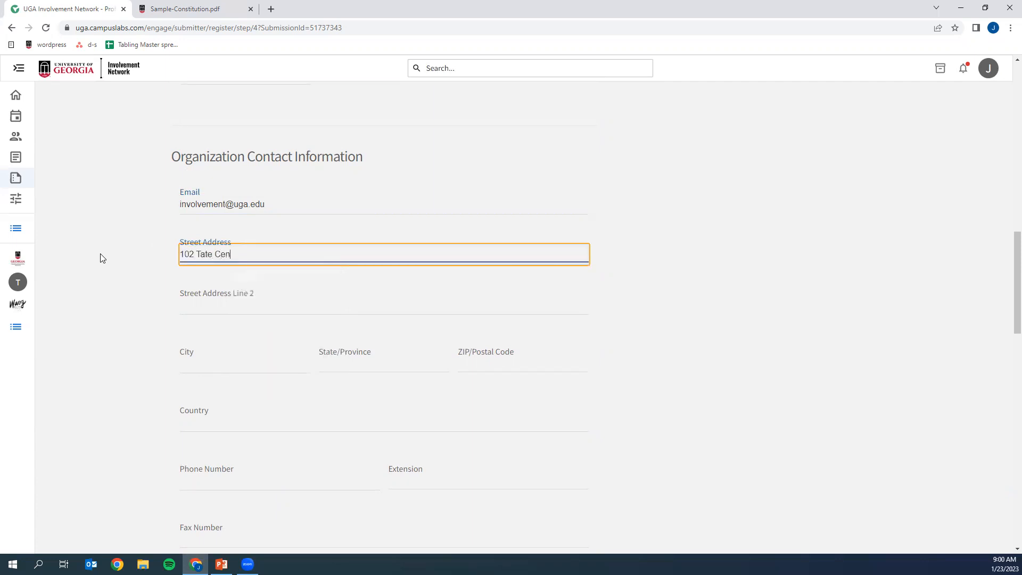
key(BackSpace)
key(BackSpace)
key(BackSpace)
key(BackSpace)
key(BackSpace)
key(BackSpace)
key(BackSpace)
text(Student Center)
- Enter the primary contact's full name in the Additional Information section
scroll(98, 271, down, 4)
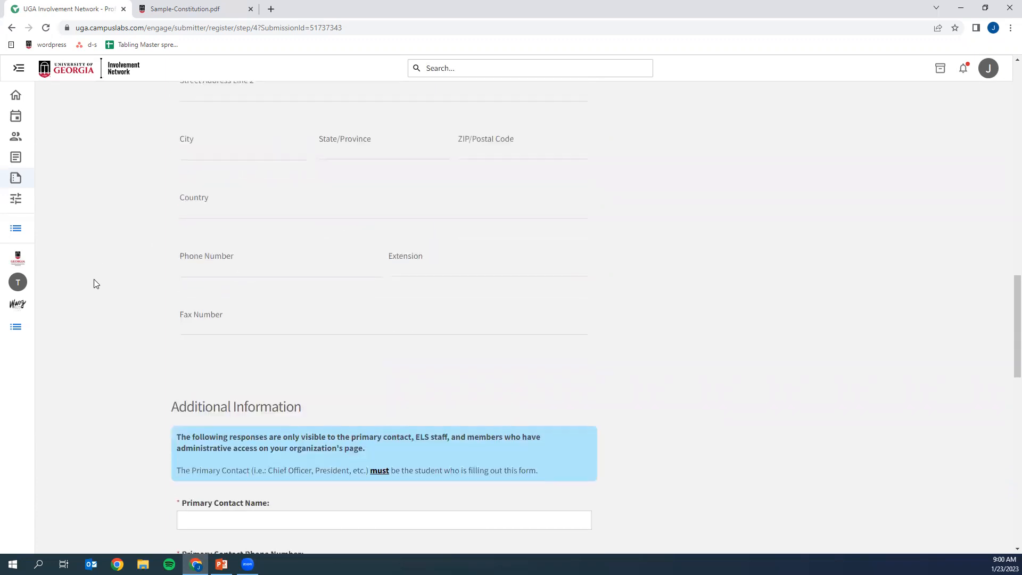
scroll(94, 283, down, 5)
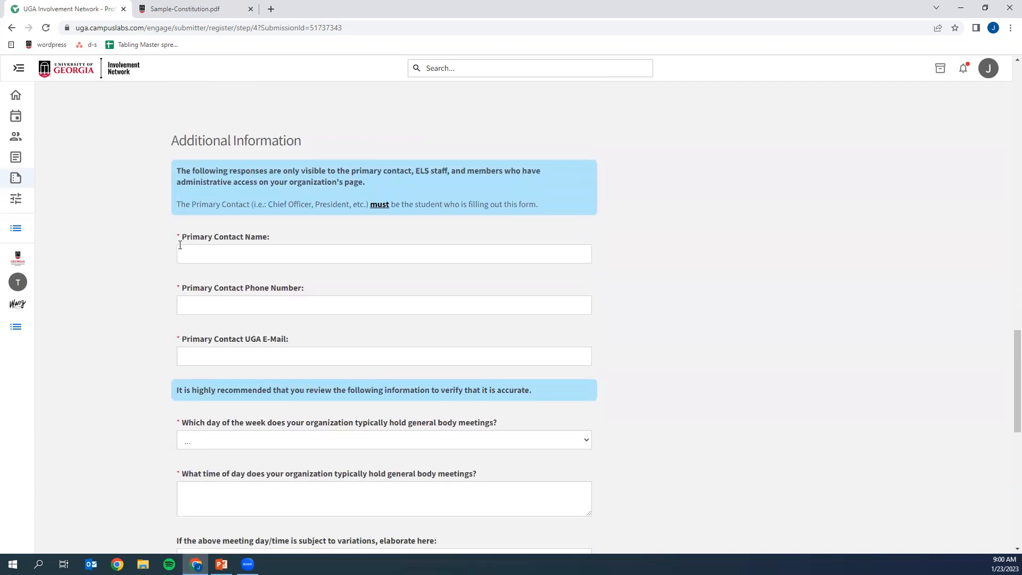
click(196, 256)
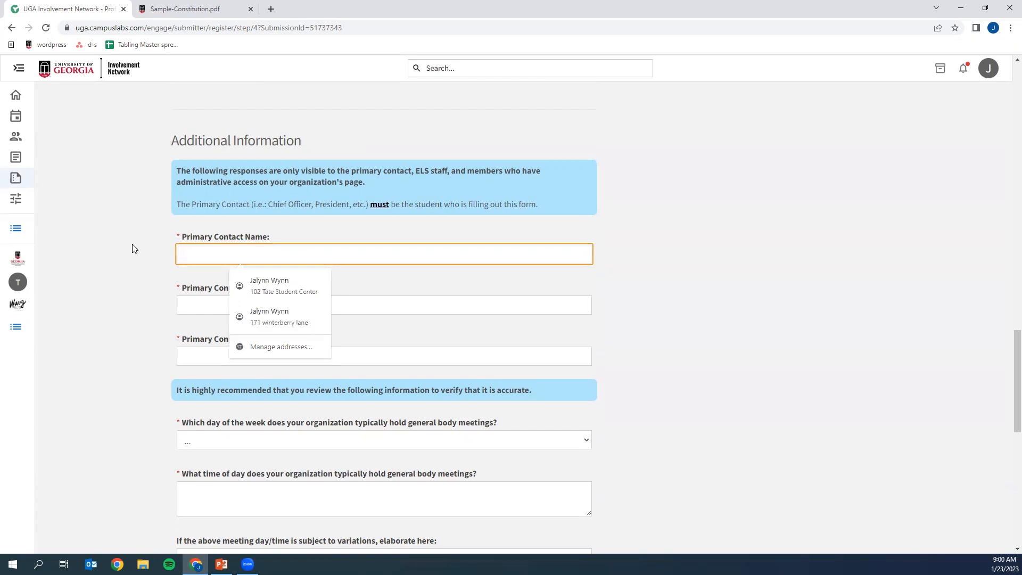
click(135, 249)
click(188, 256)
key(Tab)
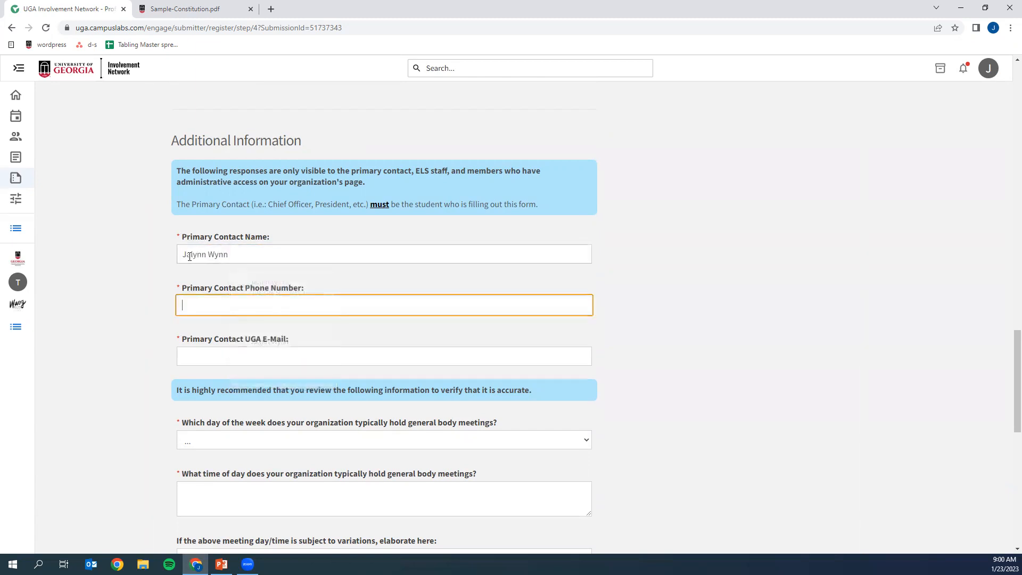
- Fill in the primary contact's phone number and UGA e-mail address
text(888)
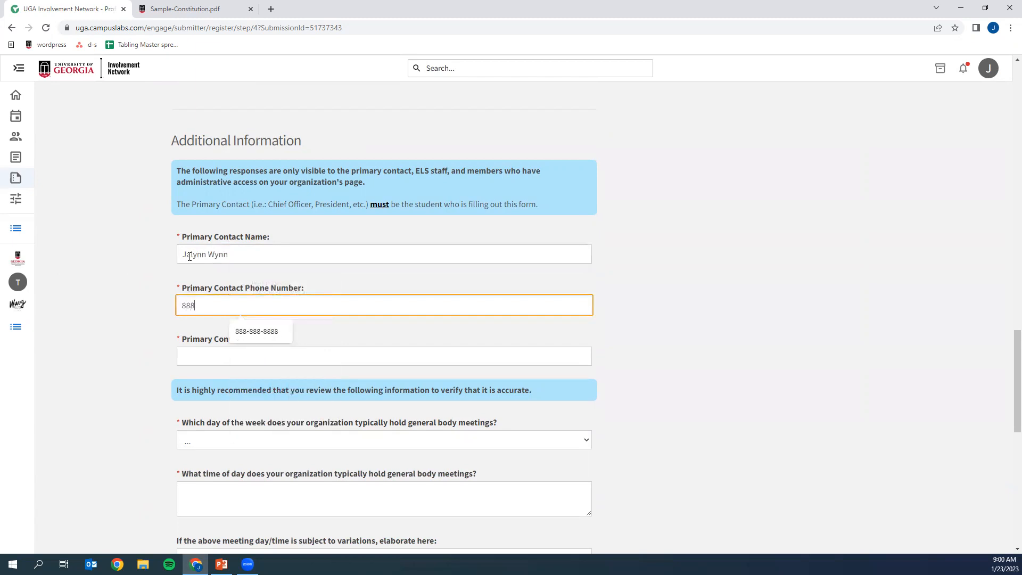
text(-888-8888-88)
key(Tab)
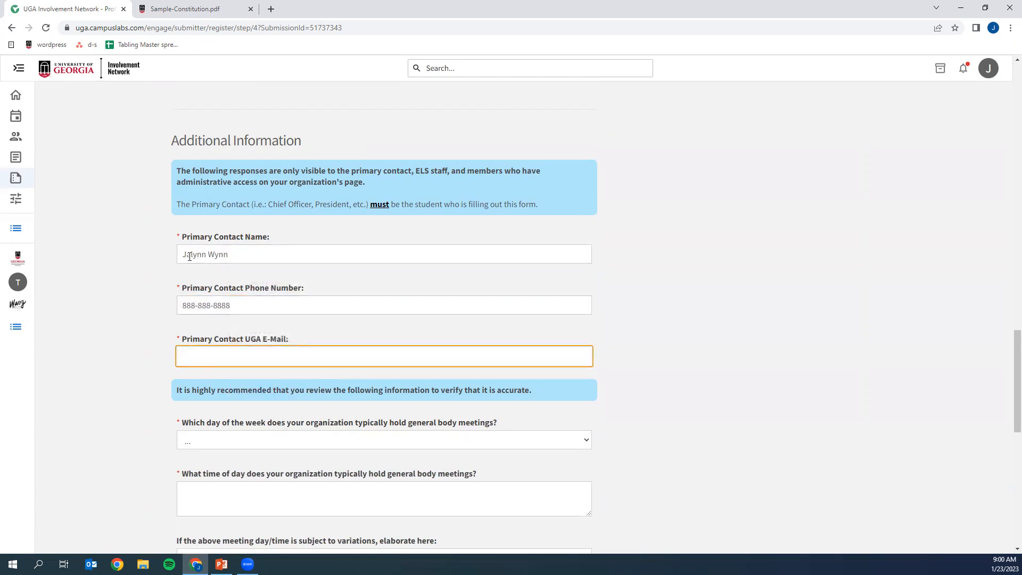
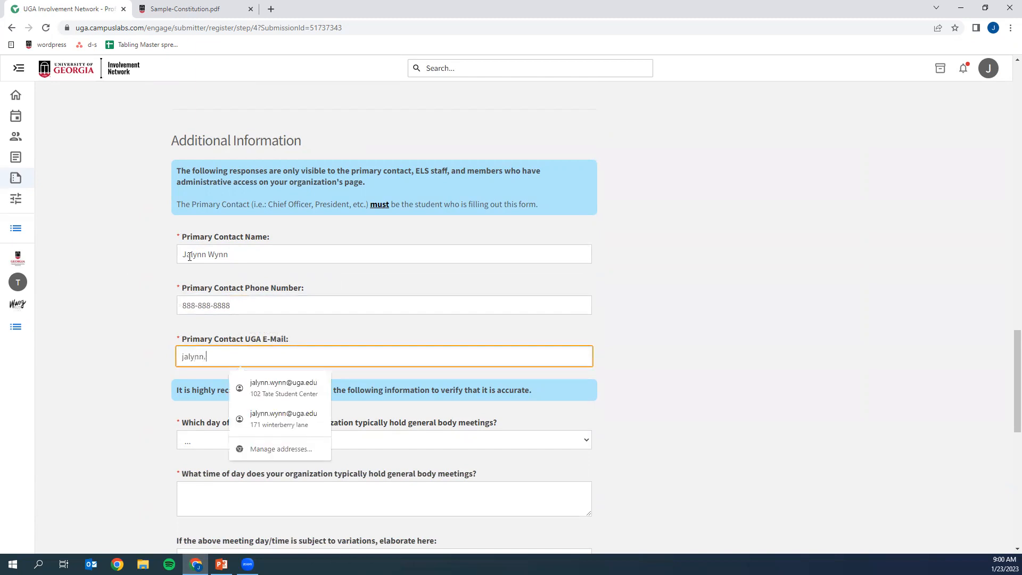
- Set the general body meeting day to Tuesday and the meeting time to 6pm
scroll(80, 313, down, 2)
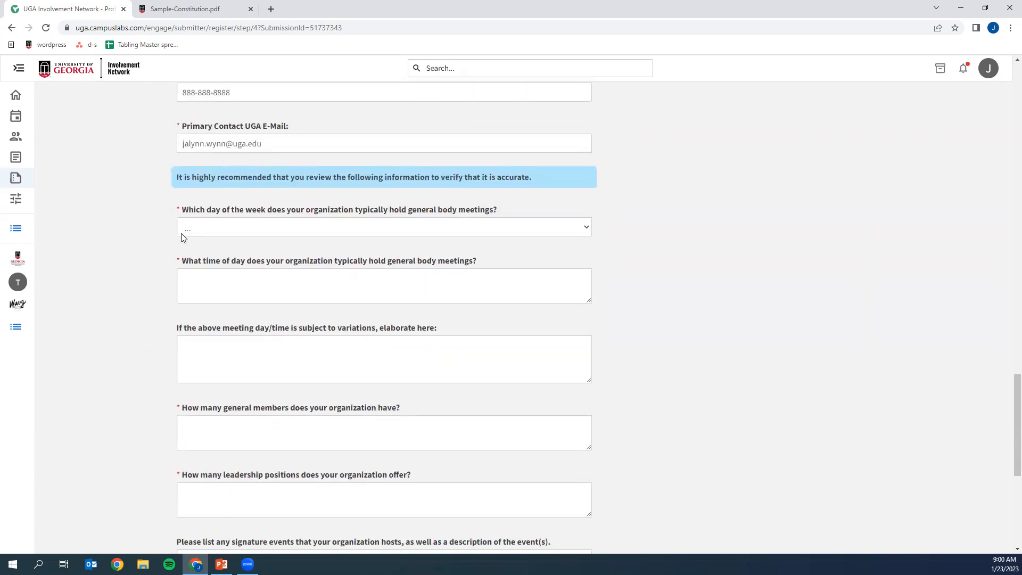
click(201, 229)
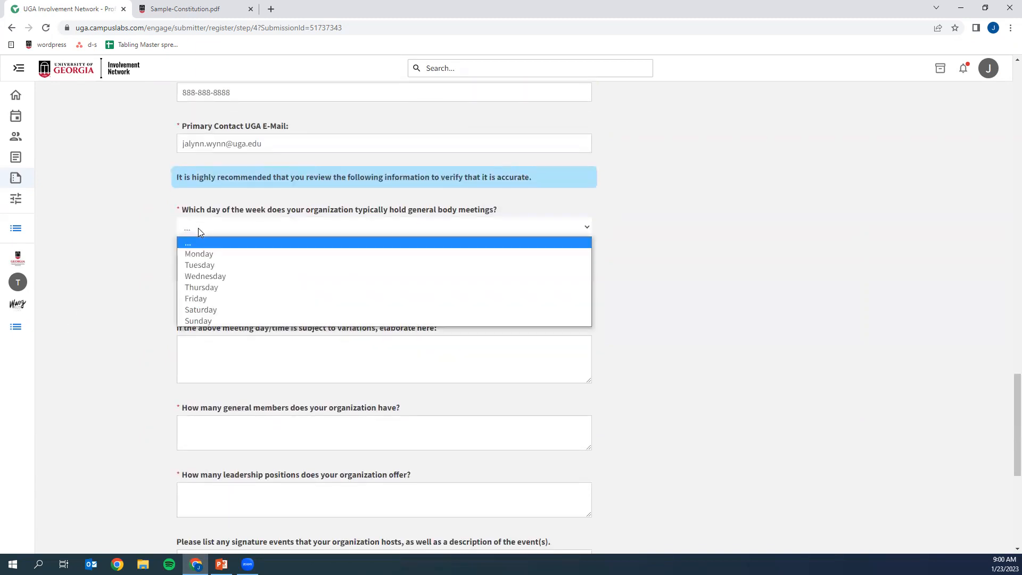
click(200, 264)
click(231, 278)
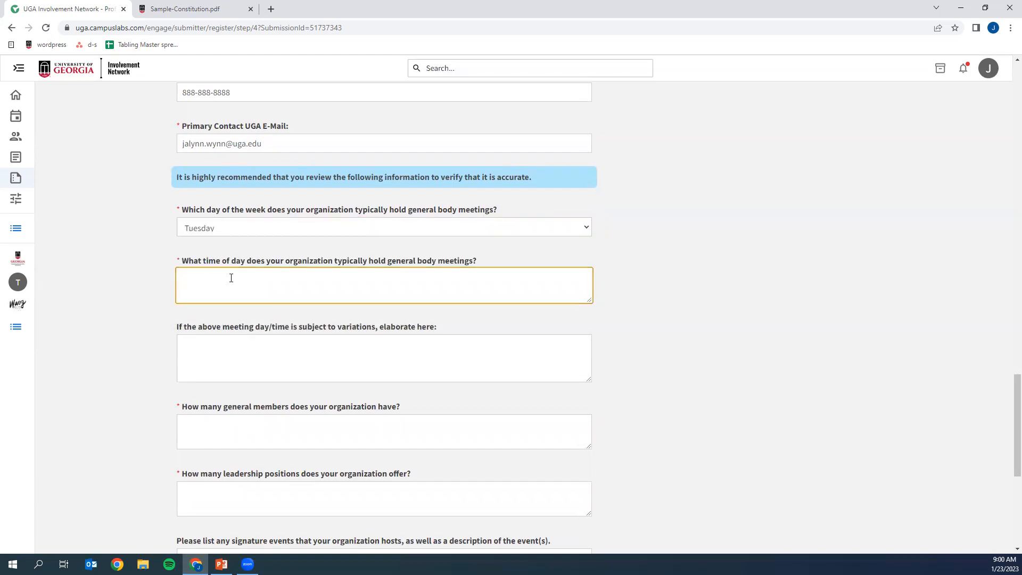
text(6pm)
- Enter 100 as the number of general members and 5 as the number of leadership positions, leaving the meeting variations blank
click(230, 358)
scroll(232, 362, down, 2)
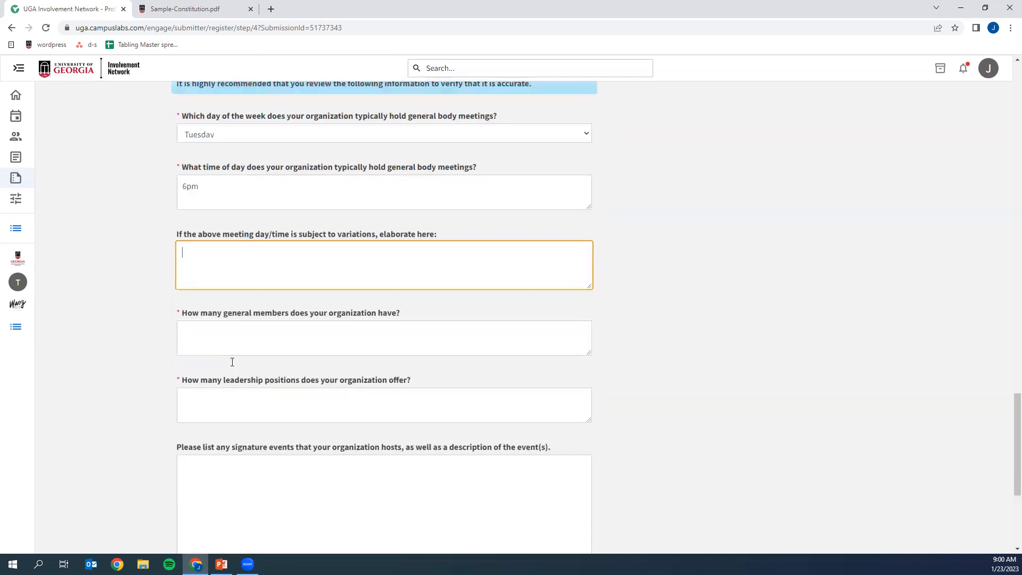
click(236, 337)
text(100)
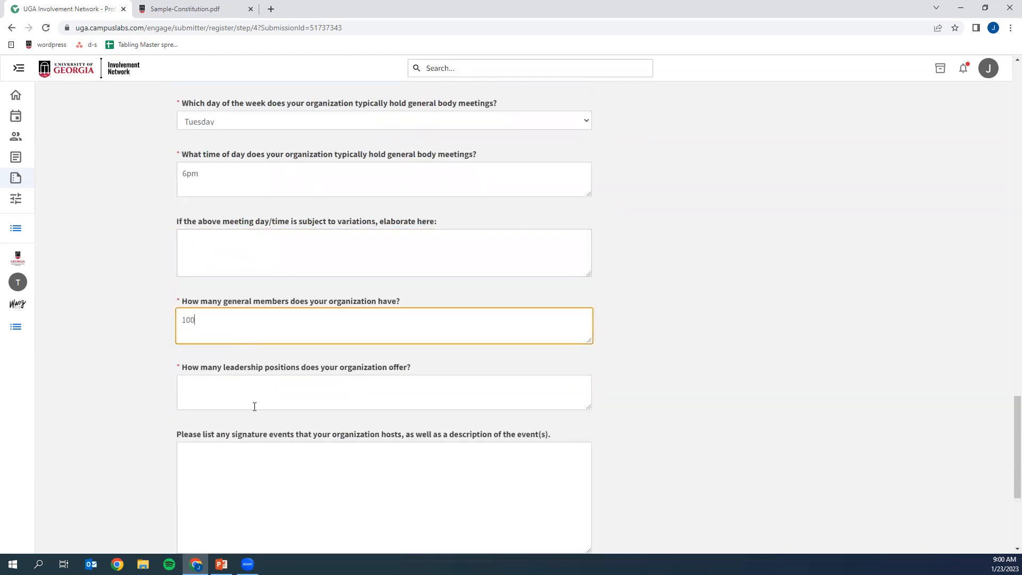
click(245, 396)
text(5)
- Answer Yes to requiring member dues and enter "$15 a semester" as the amount and payment frequency
scroll(268, 421, down, 2)
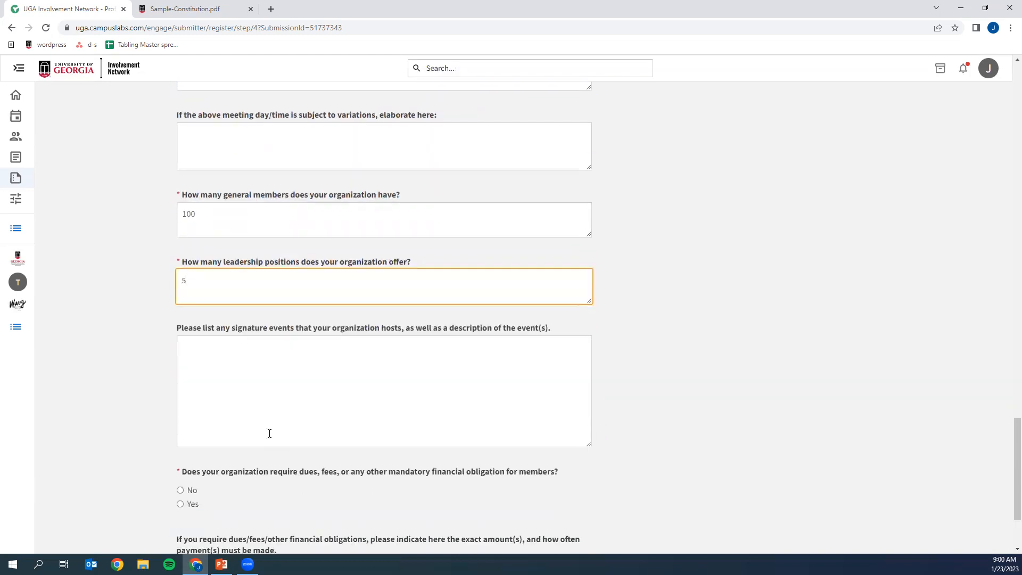
scroll(278, 422, down, 2)
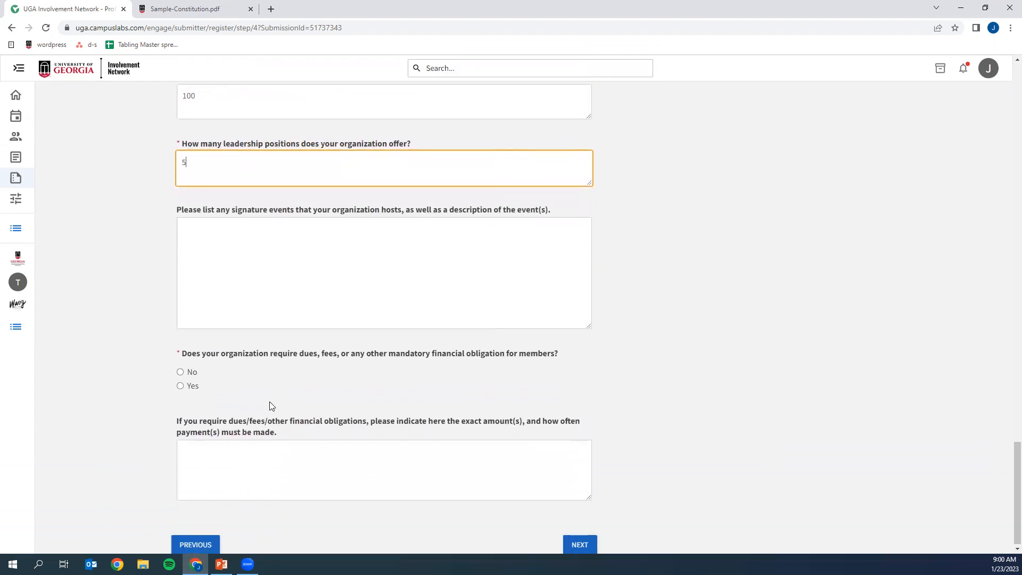
click(191, 384)
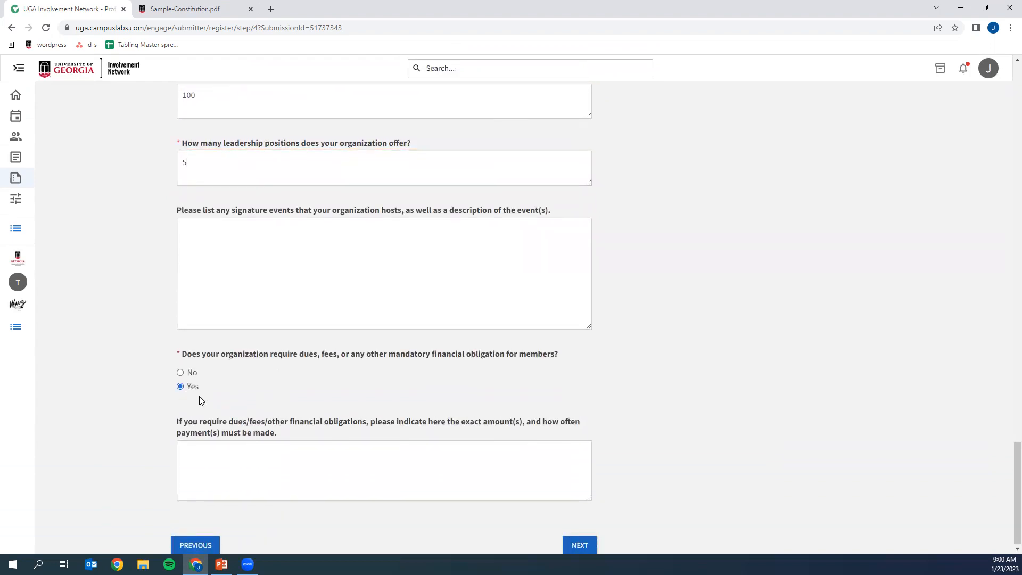
click(249, 467)
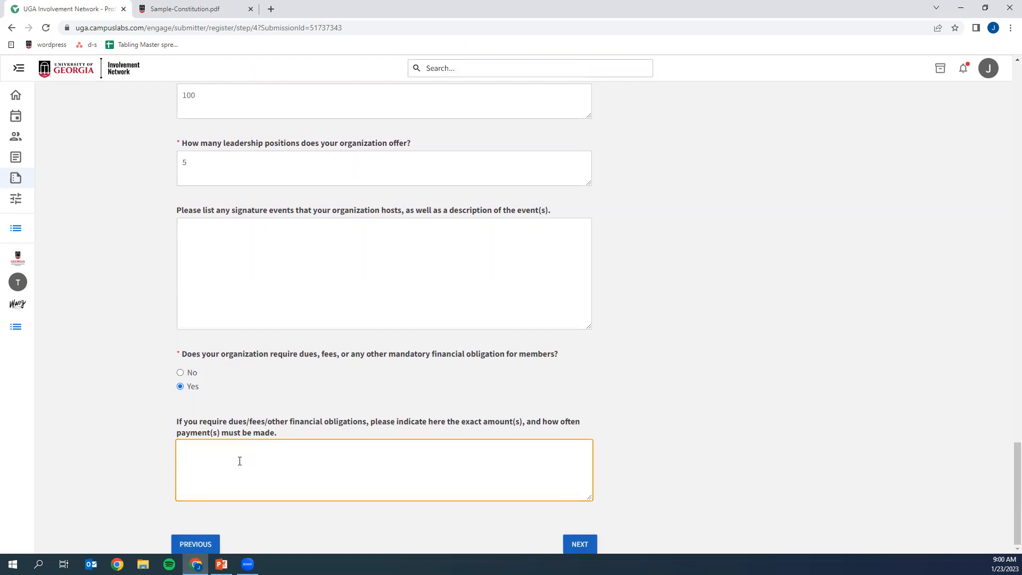
text($15 a semester)
- Continue from the general information page and past the profile picture page without choosing a file
click(579, 545)
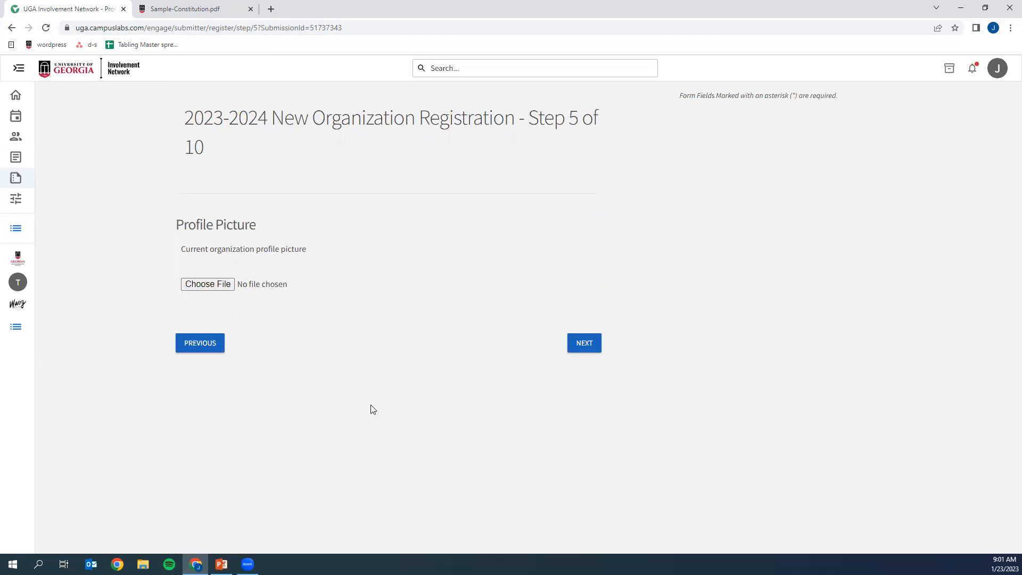
click(575, 347)
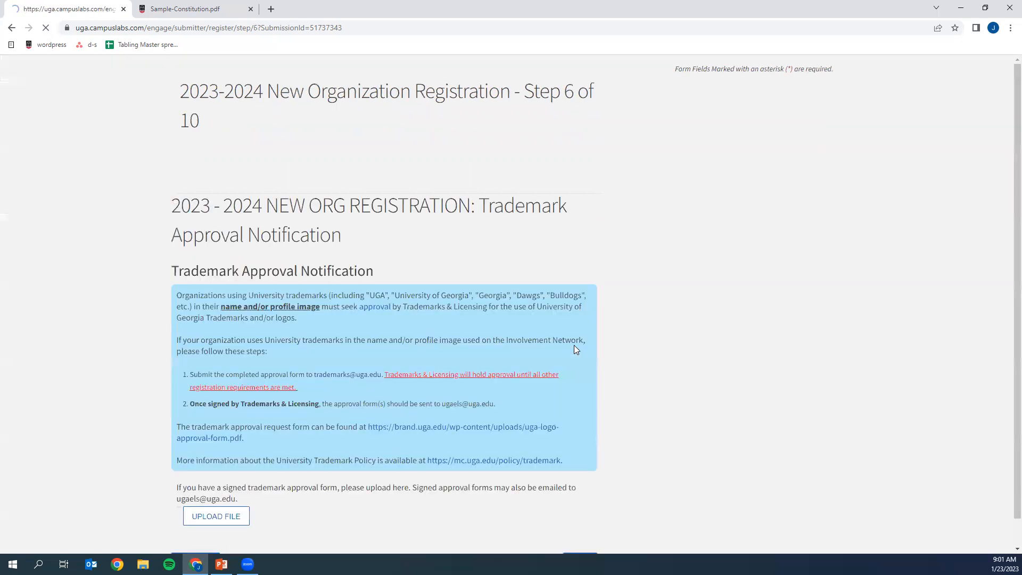
- Review the trademark approval notification, open the linked UGA logo approval form, and return to the registration
scroll(619, 385, down, 2)
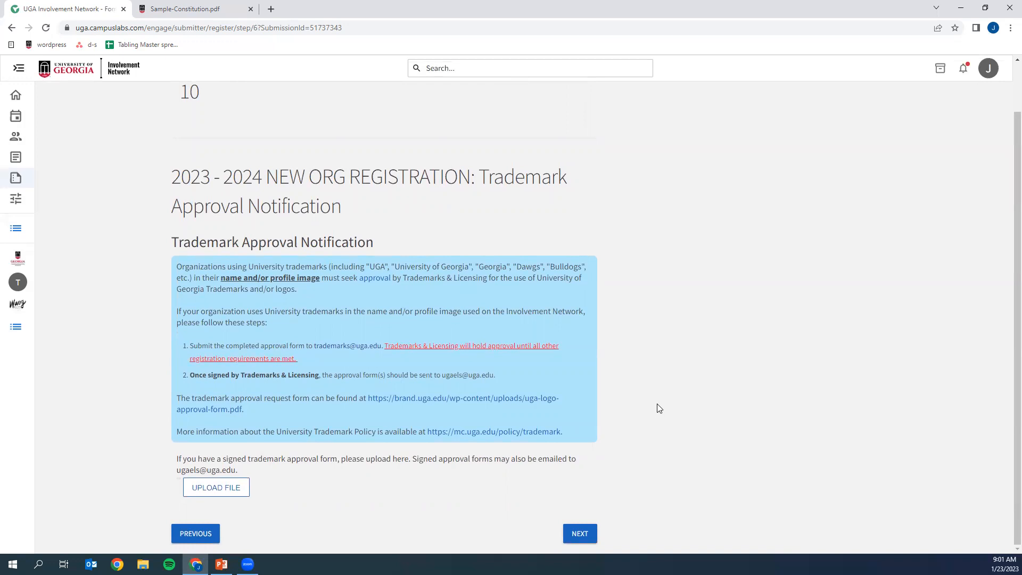
scroll(666, 402, up, 2)
scroll(668, 399, down, 2)
click(399, 400)
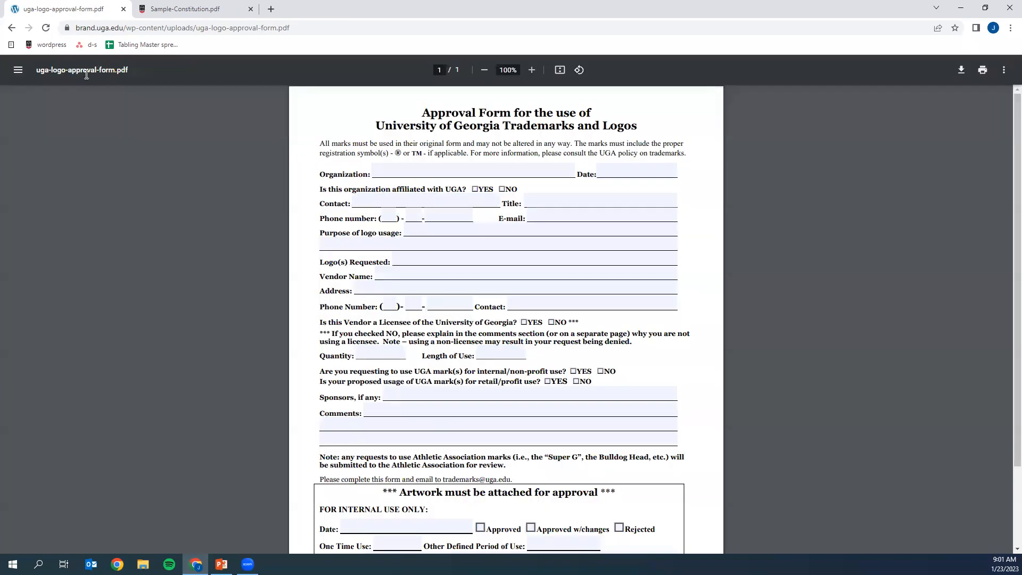
click(11, 28)
- Skip the trademark form upload, assign the Academic College Communities category, and continue to the roster page
click(580, 534)
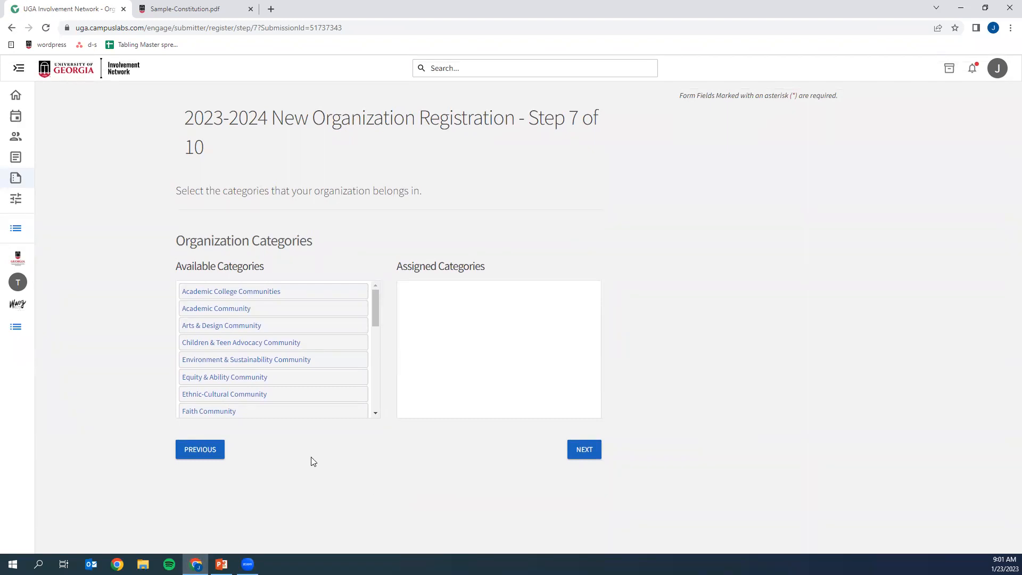
click(226, 291)
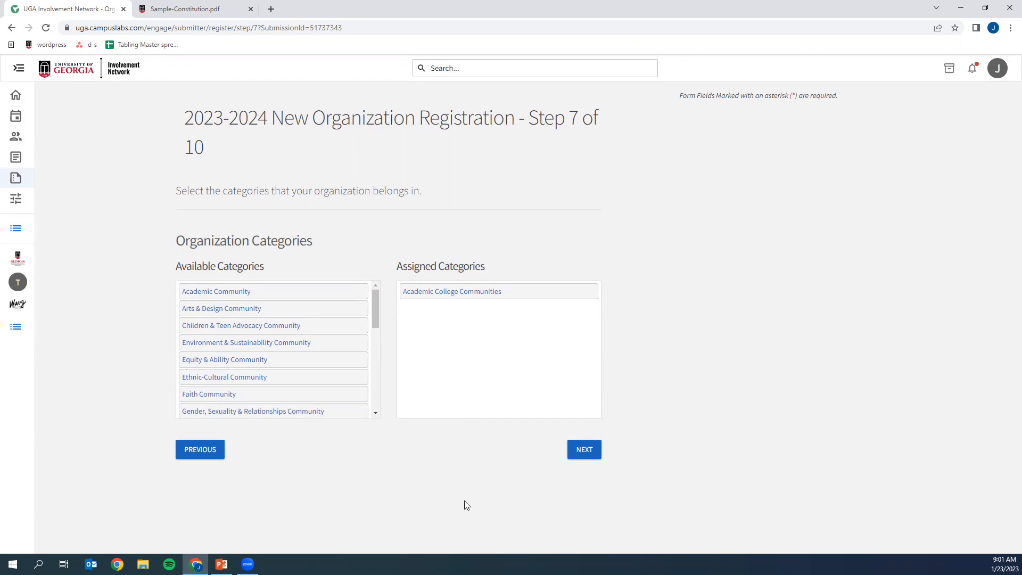
click(588, 452)
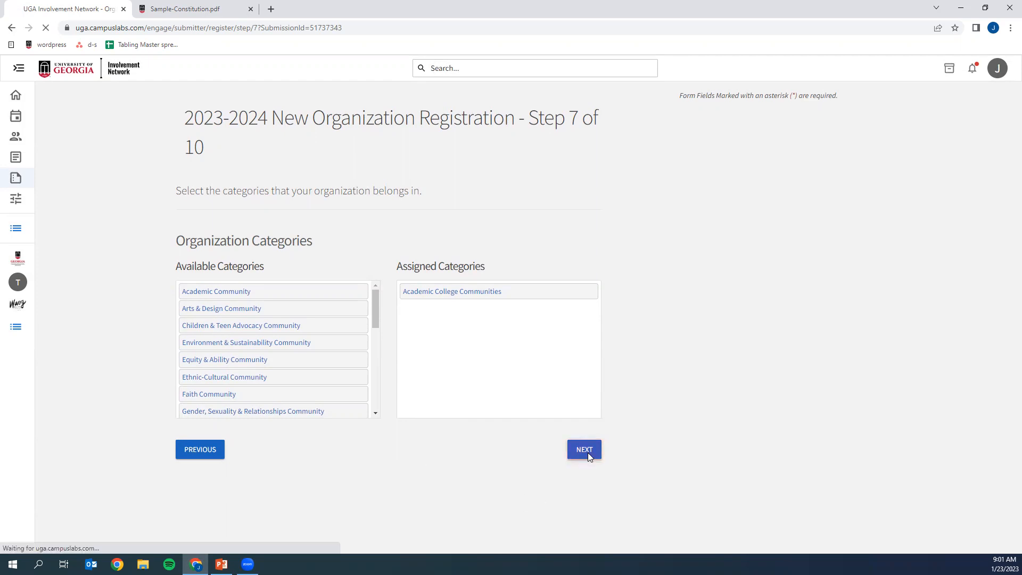
scroll(623, 426, down, 6)
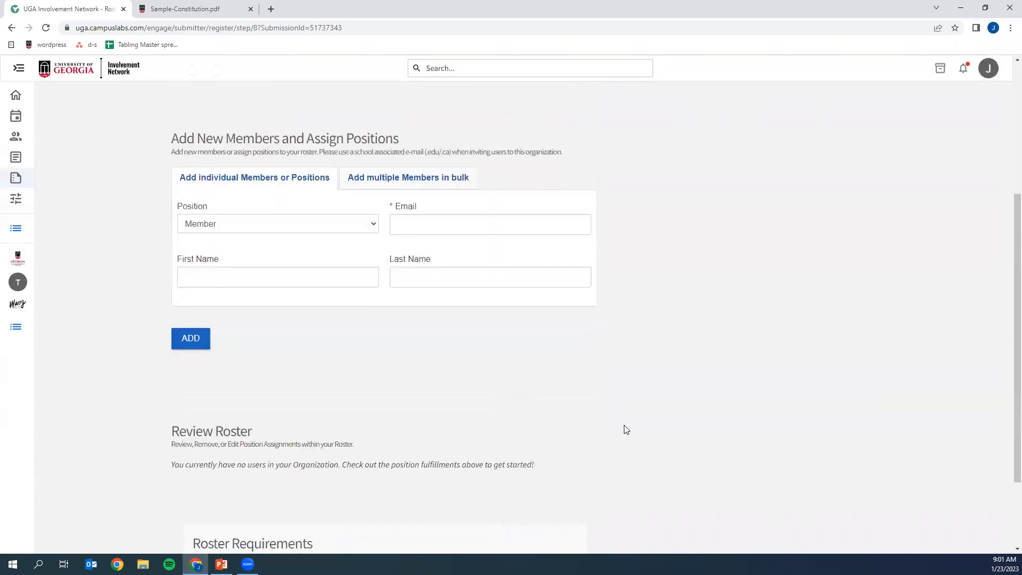
- Add a first individual to the roster as Member, entering the first name "test" and a school e-mail address
scroll(623, 427, up, 3)
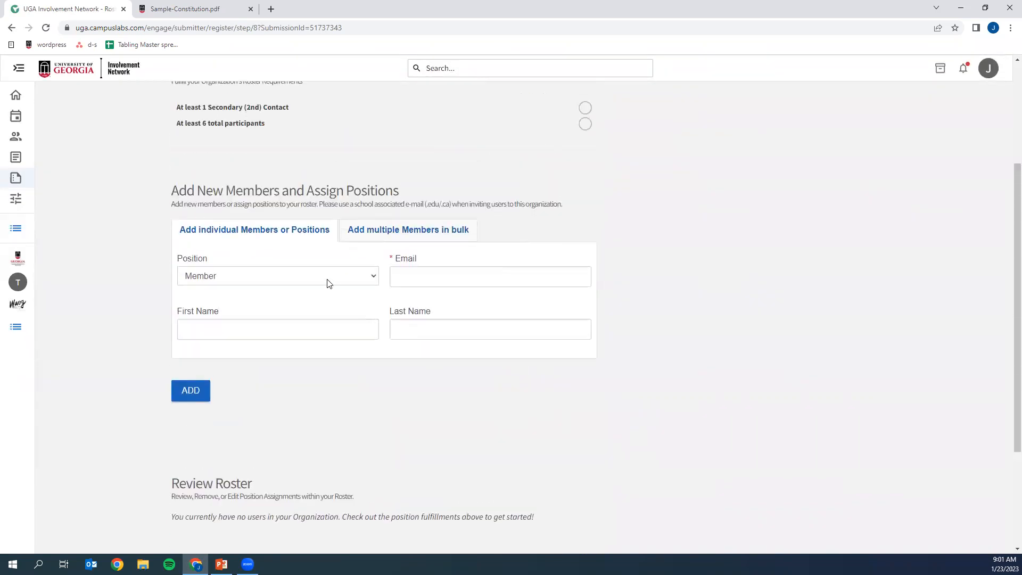
click(318, 336)
text(test)
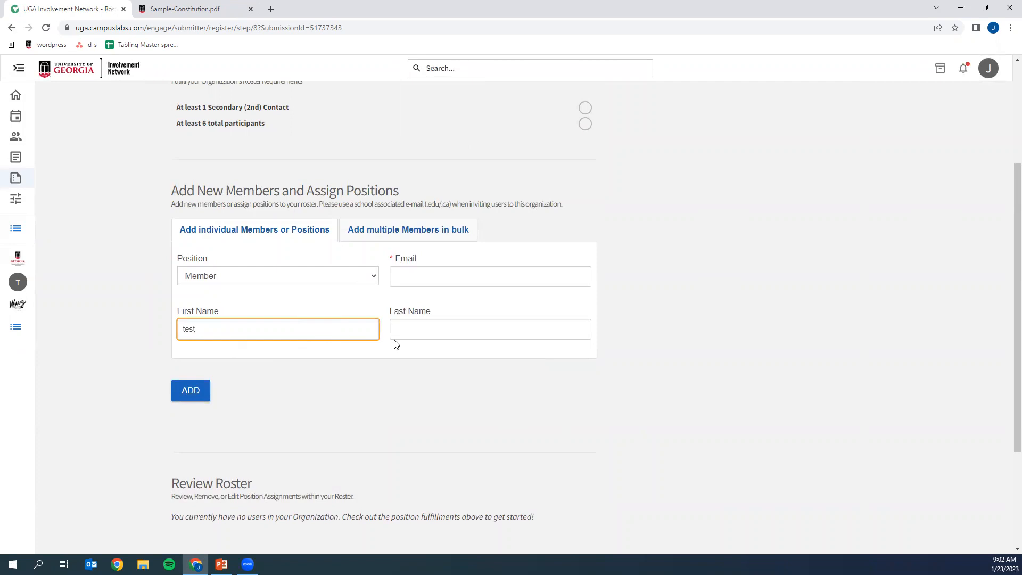
click(420, 329)
click(427, 284)
text(test@uga.edu)
click(195, 391)
- Add another individual to the roster as Member with the first name "test" and a UGA e-mail address
click(221, 328)
text(test)
key(Tab)
click(417, 274)
text(t)
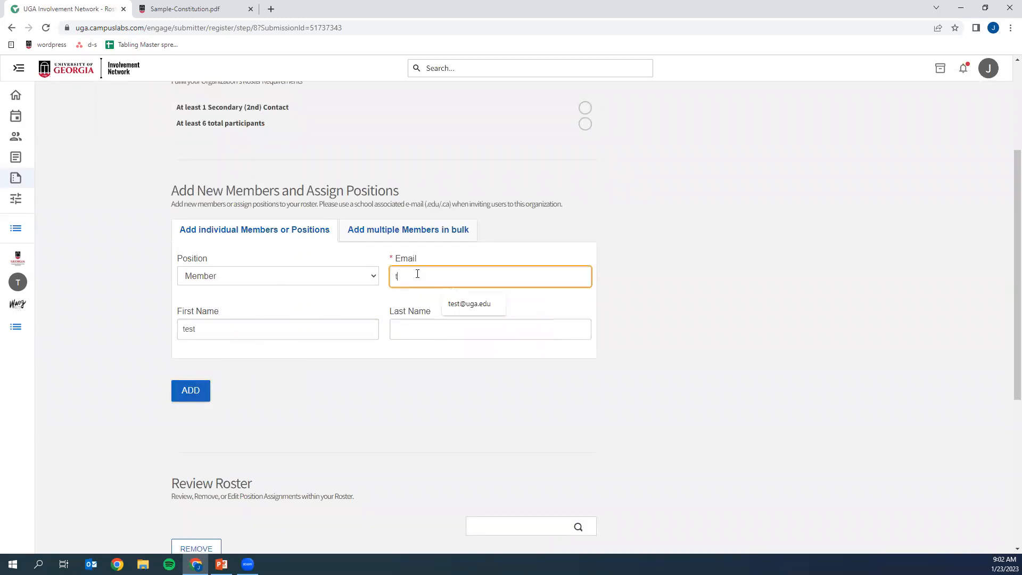
text(est@uga.edu)
key(BackSpace)
text(du)
click(183, 399)
click(746, 19)
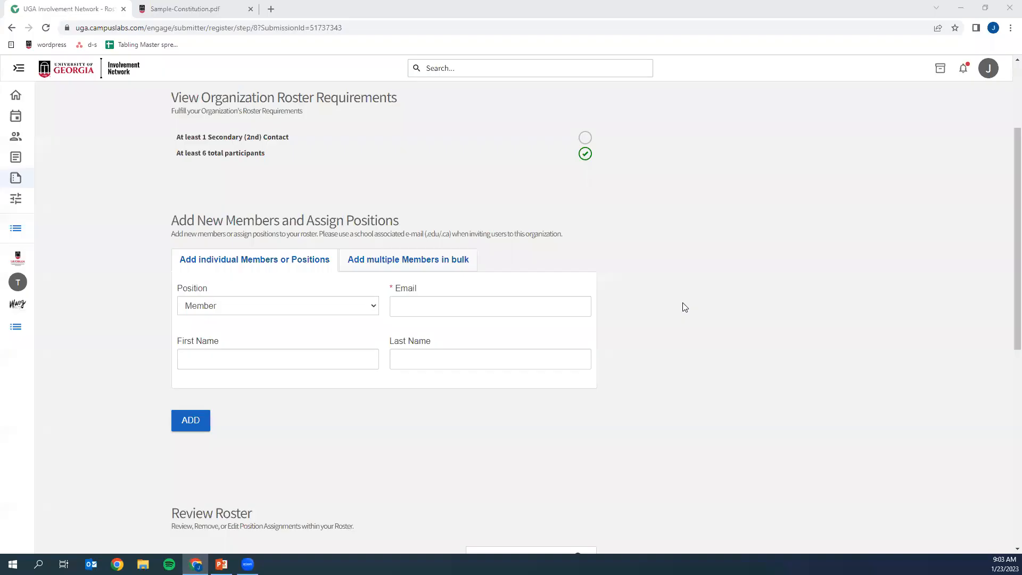
- Assign the Secondary (2nd) Contact position to the third member in the roster and continue to the advisor information page
scroll(680, 307, down, 3)
scroll(680, 307, down, 3)
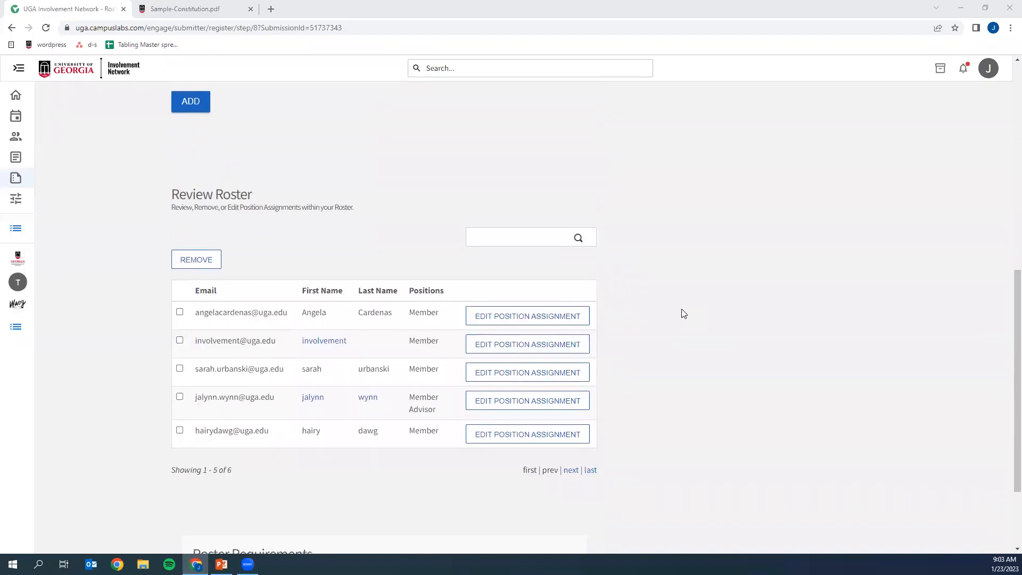
click(523, 376)
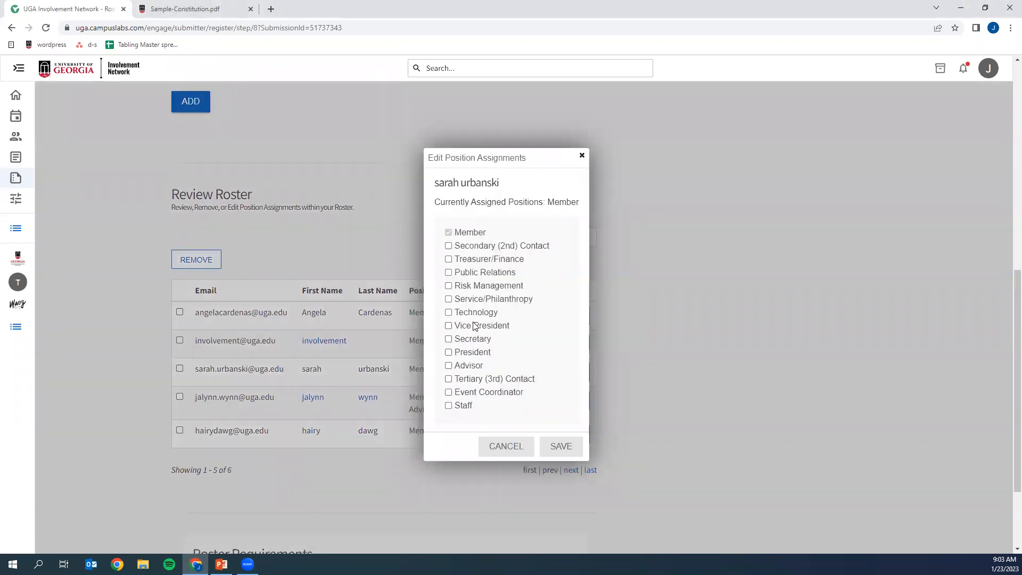
click(484, 248)
click(561, 447)
scroll(653, 498, up, 1)
scroll(652, 497, down, 4)
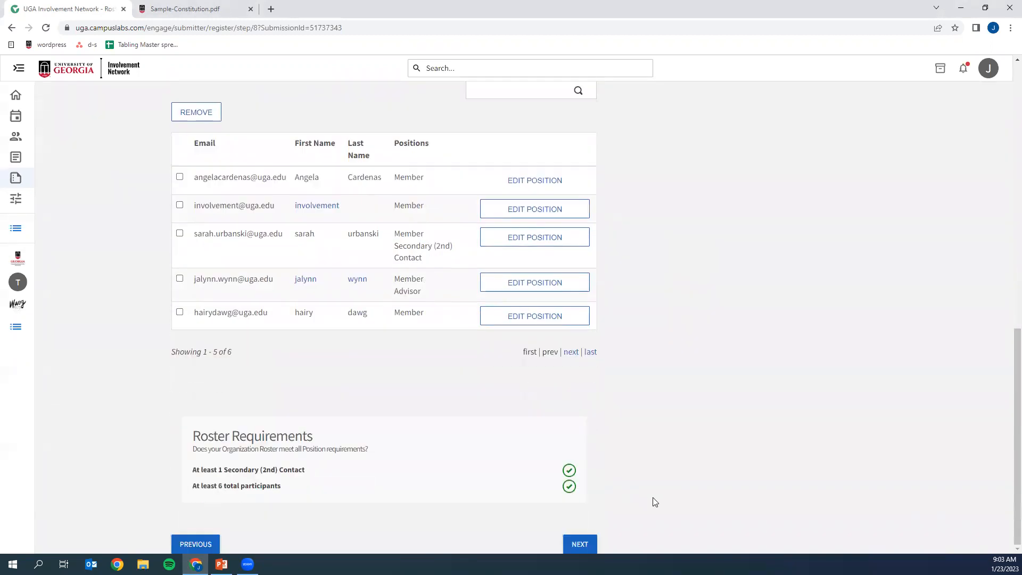
click(584, 538)
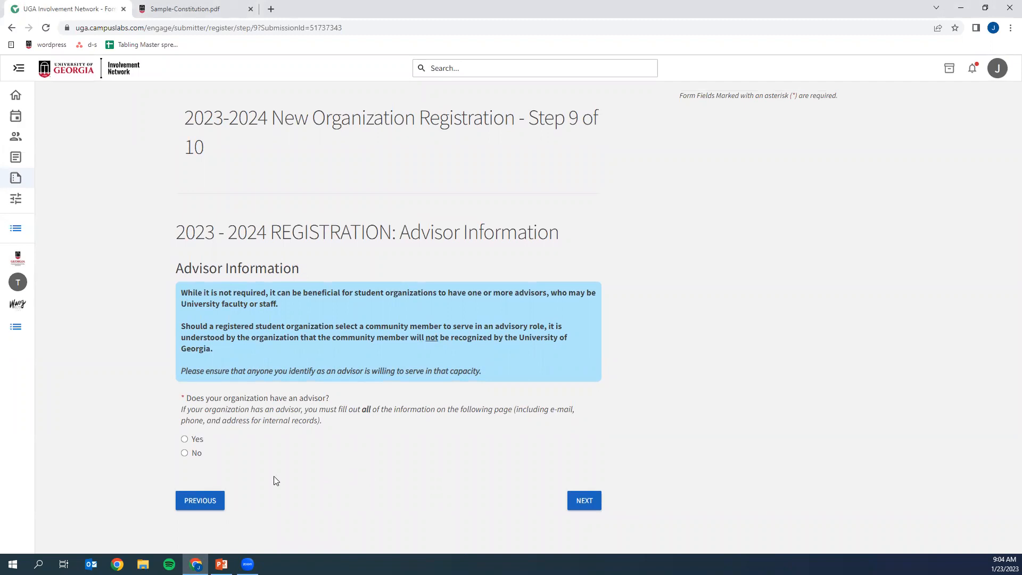
- Answer Yes to having an advisor and to University sponsorship, listing "Engagement, Leadership, and Service" as the sponsoring unit
click(195, 444)
click(580, 502)
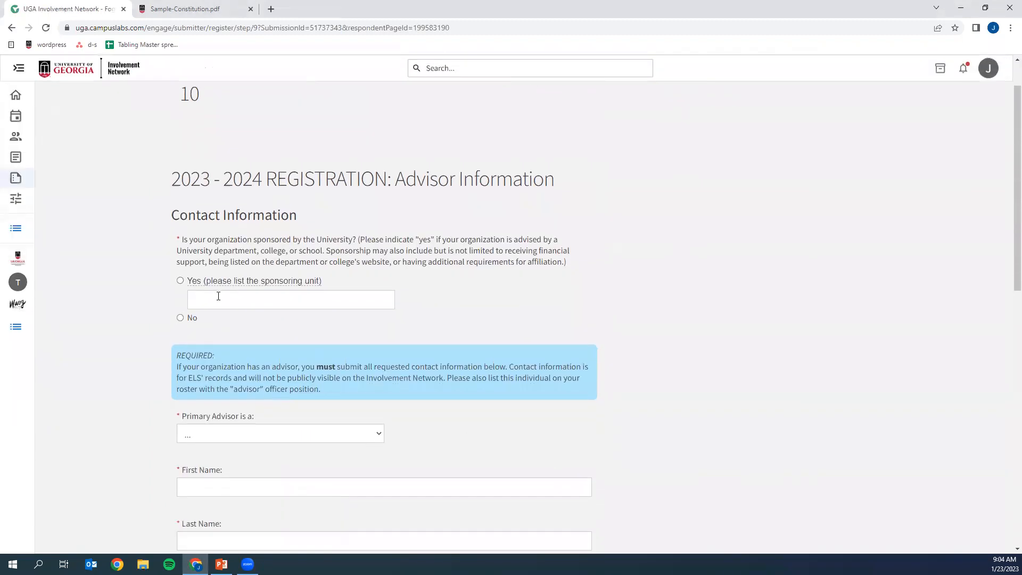
click(180, 280)
click(223, 305)
text(Engagement, Leadership, and Service)
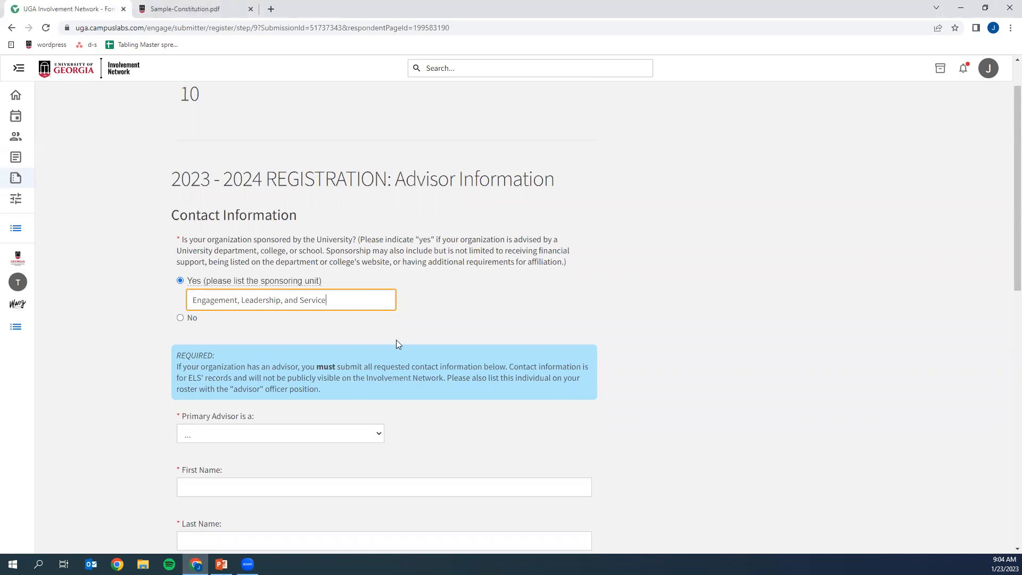
- Set the primary advisor type to Staff and enter the advisor's first name, last name and e-mail
scroll(319, 342, down, 2)
click(299, 330)
click(292, 364)
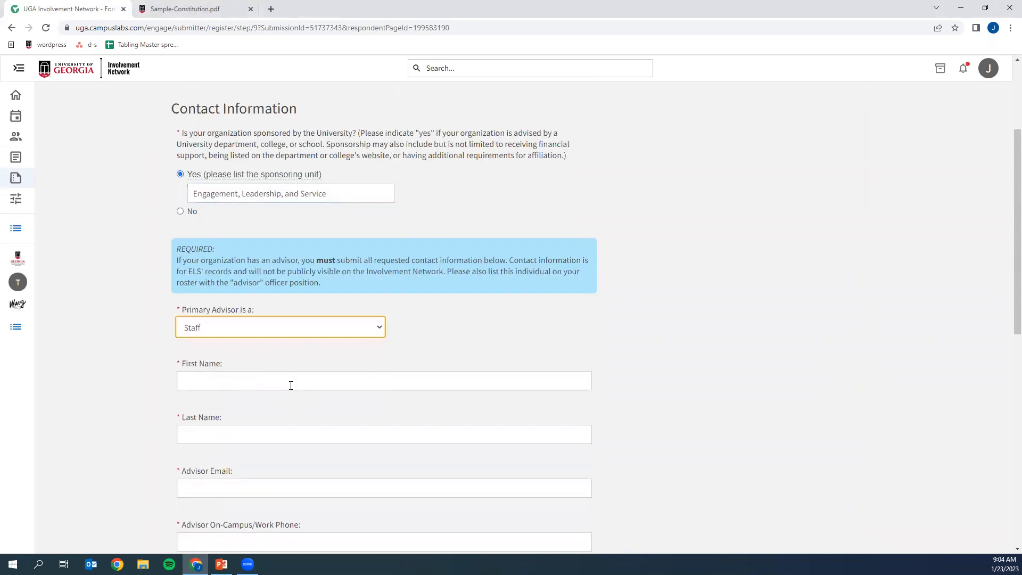
click(296, 378)
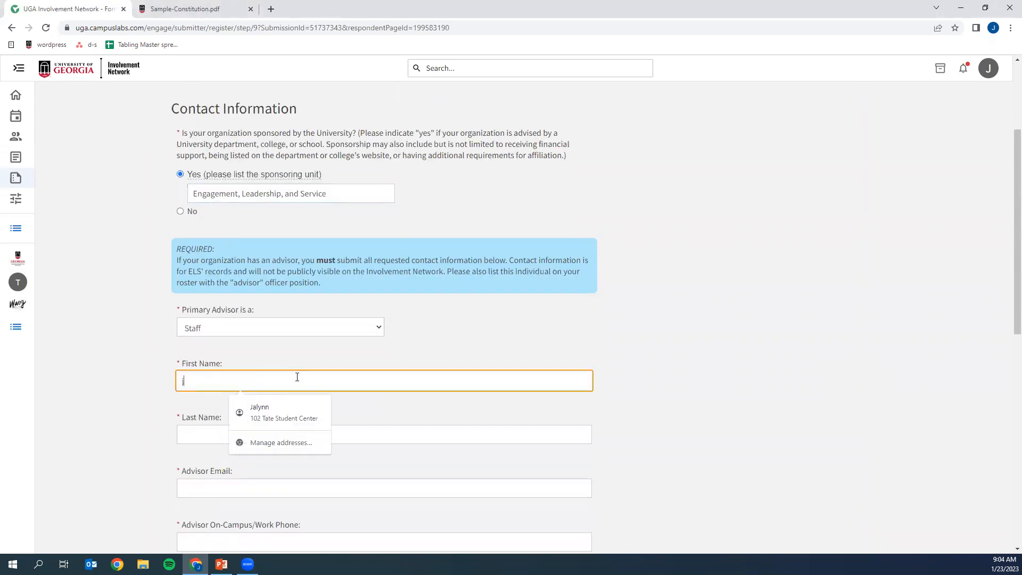
key(Tab)
key(Tab)
key(Tab)
- Enter the primary advisor's work phone and on-campus address, leave the secondary advisor blank, and continue to the constitution upload page
scroll(293, 373, down, 4)
scroll(289, 369, down, 1)
text(888-888-8888)
key(Tab)
text(102 )
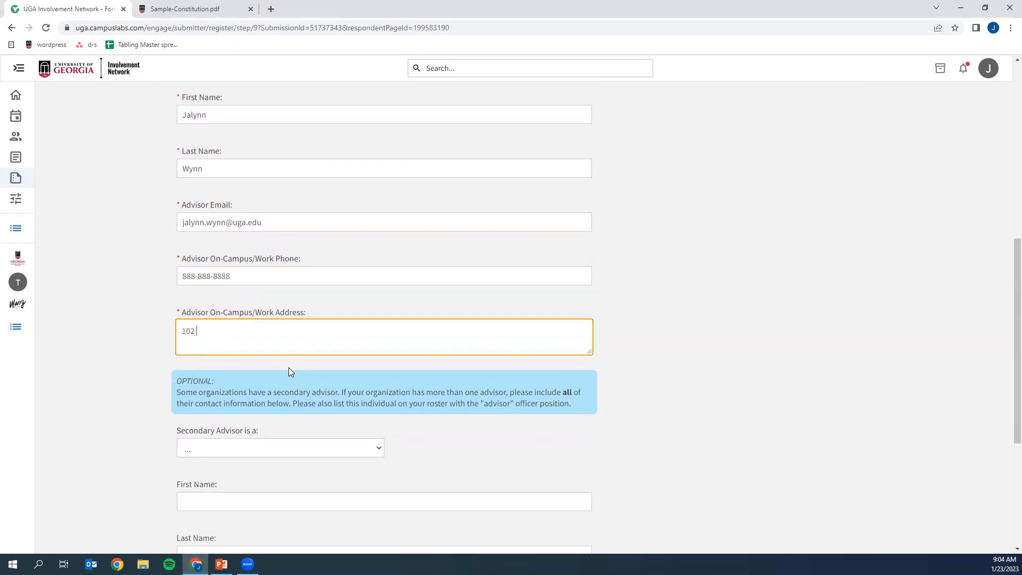
text(tate student center)
scroll(251, 418, down, 4)
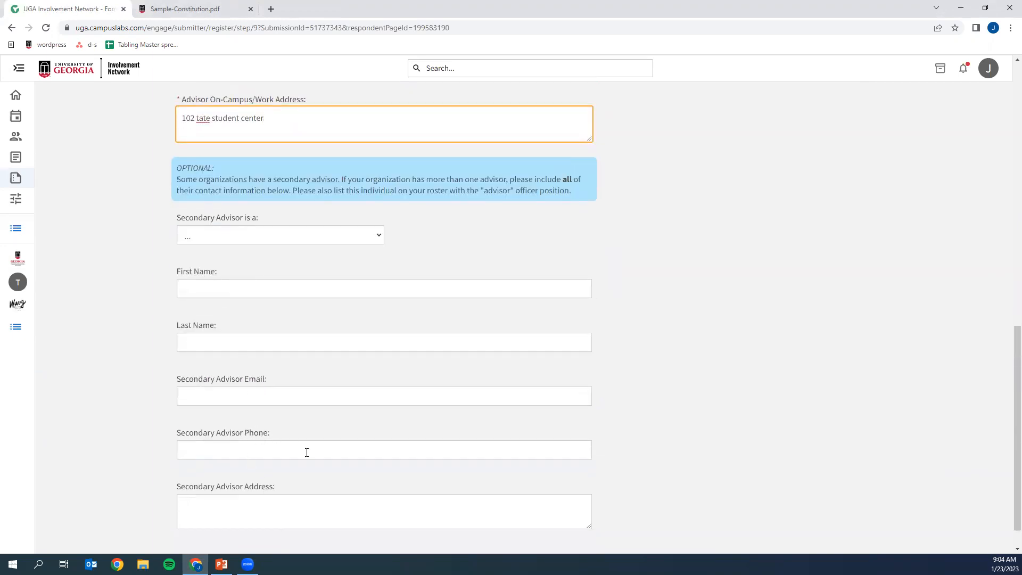
scroll(276, 453, down, 1)
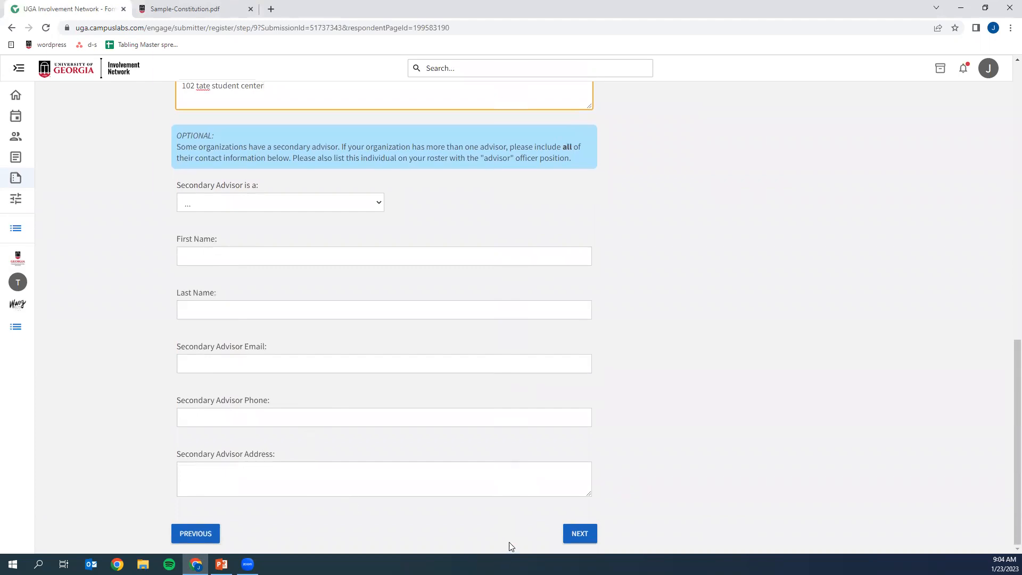
click(585, 537)
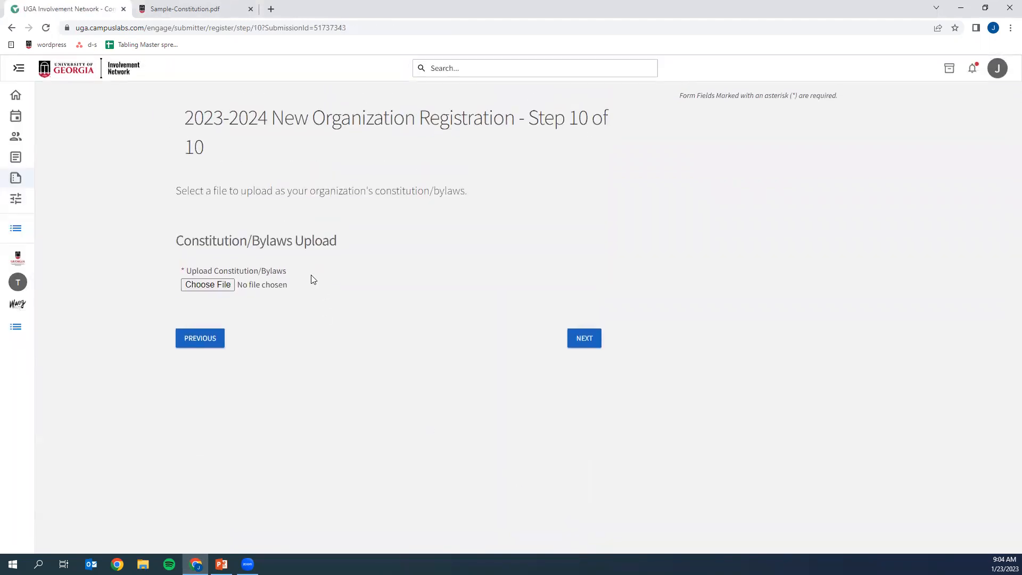
- Review the sample constitution PDF's required articles, including non-discrimination, officers, elections, officer removal, meetings and amendments
click(193, 9)
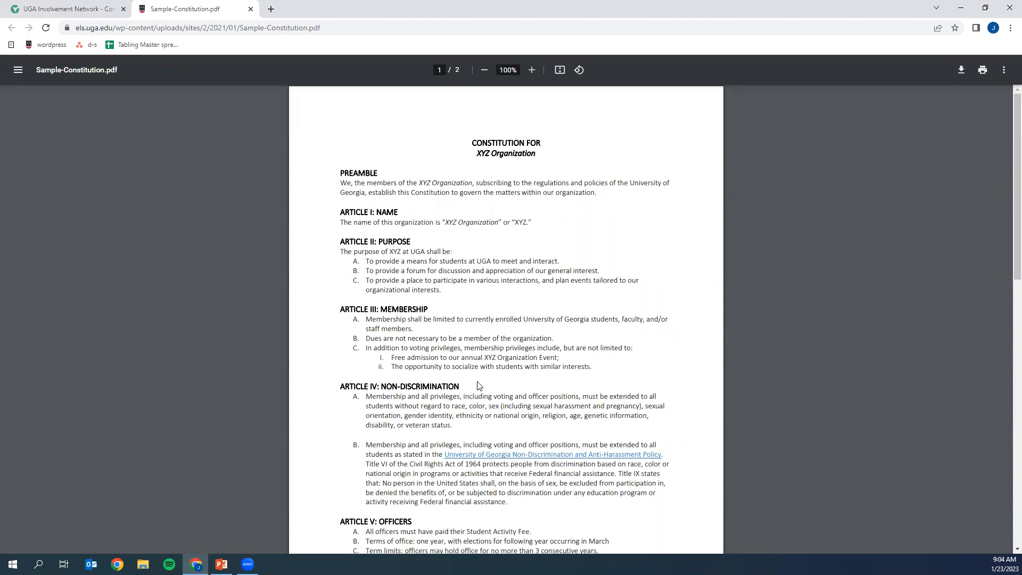
scroll(479, 389, down, 2)
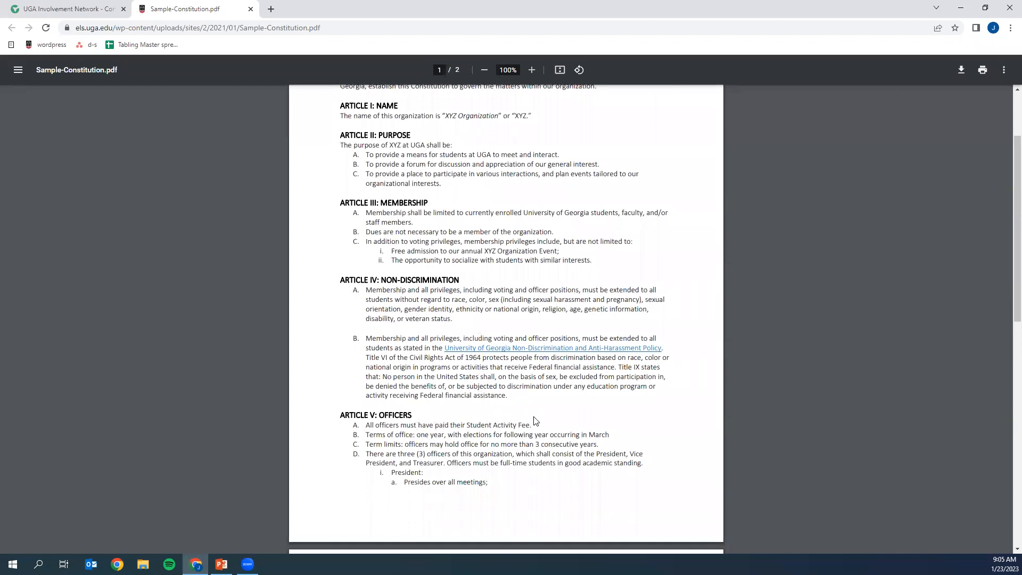
scroll(562, 418, down, 4)
scroll(561, 418, down, 3)
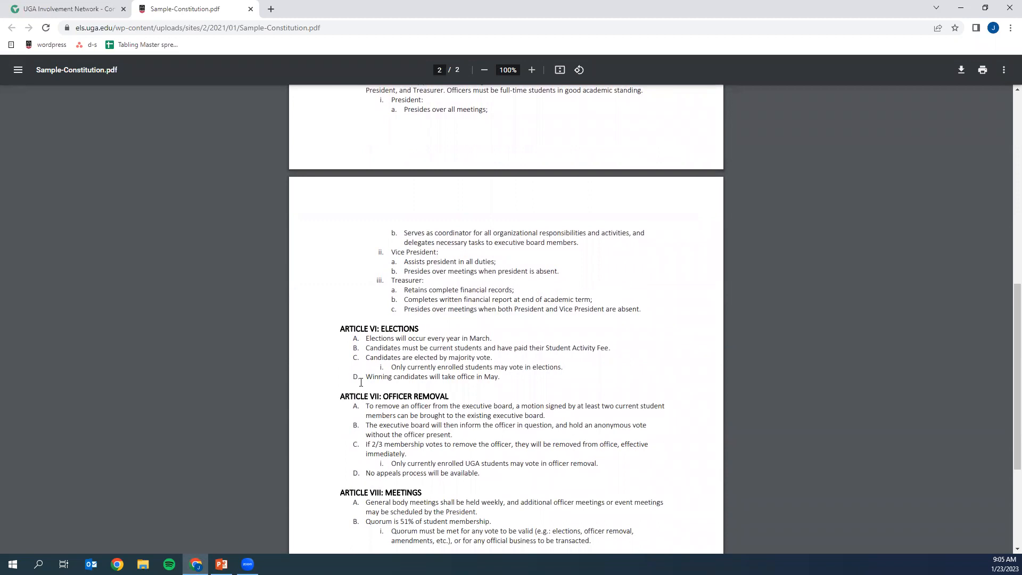
scroll(361, 382, down, 2)
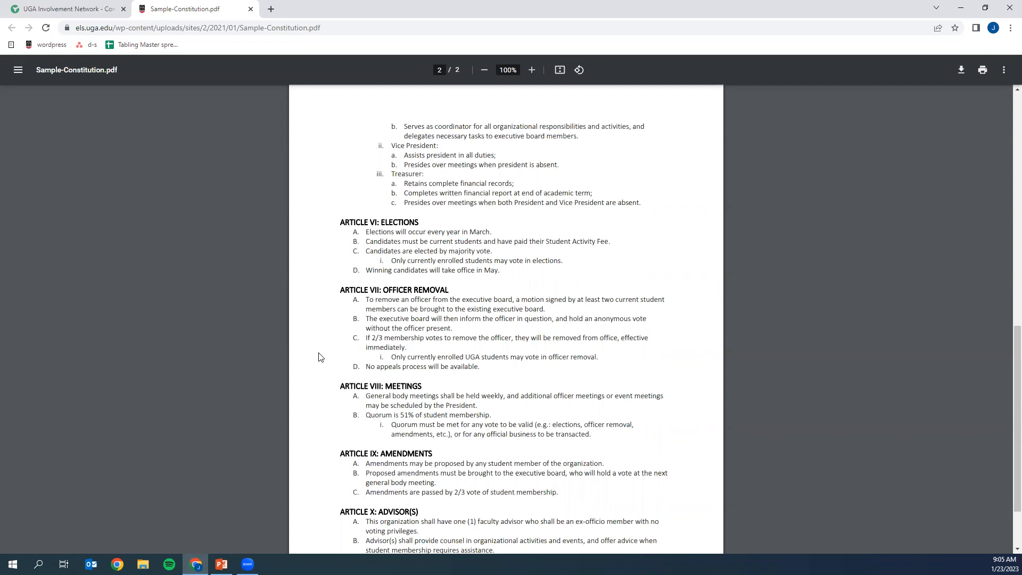
scroll(339, 396, down, 1)
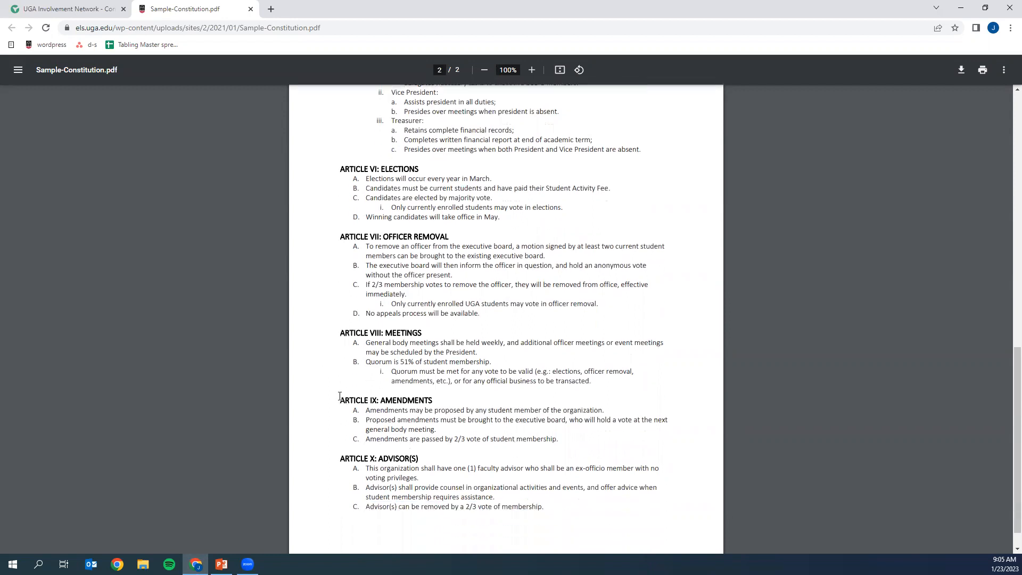
scroll(335, 389, up, 15)
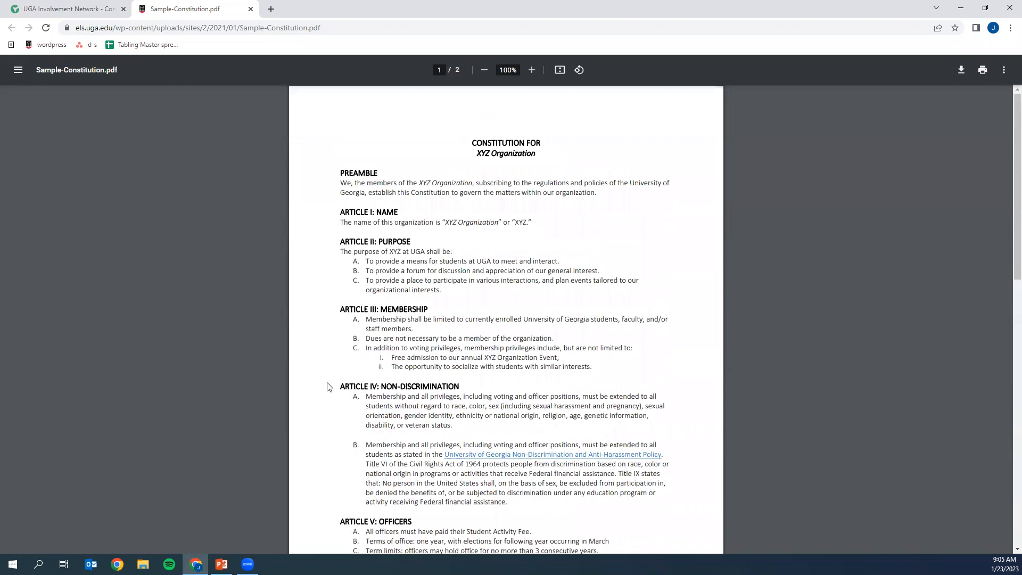
- Upload the Skate Night Spring Poster file as the registration's constitution/bylaws and submit the registration for approval
click(111, 8)
click(193, 282)
double_click(418, 287)
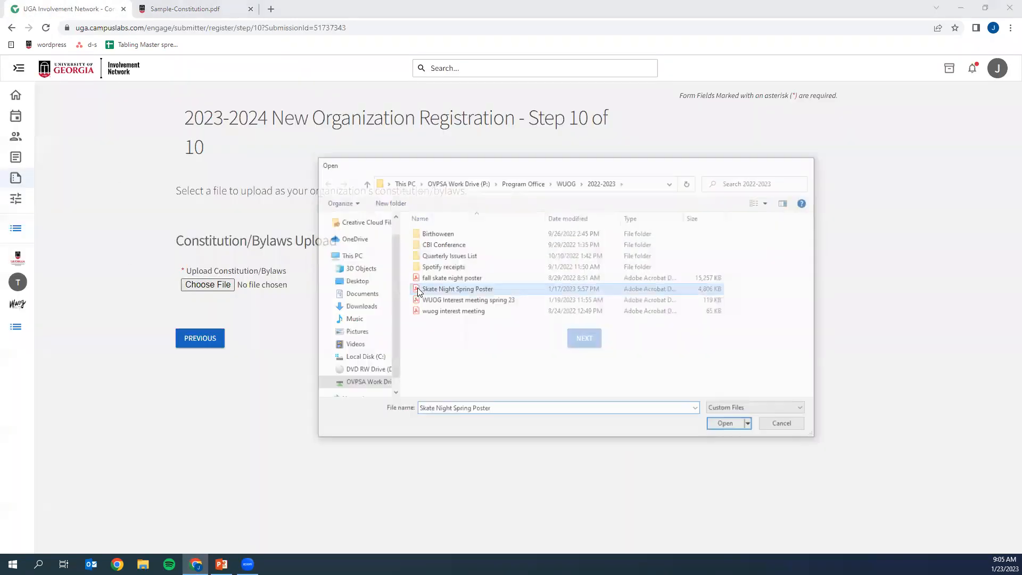
click(585, 344)
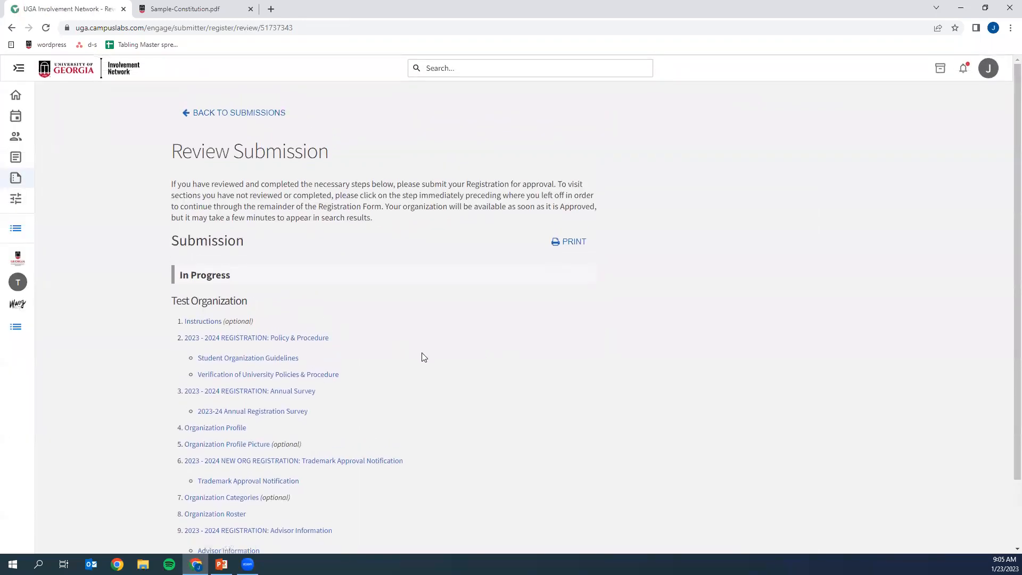
scroll(420, 355, down, 2)
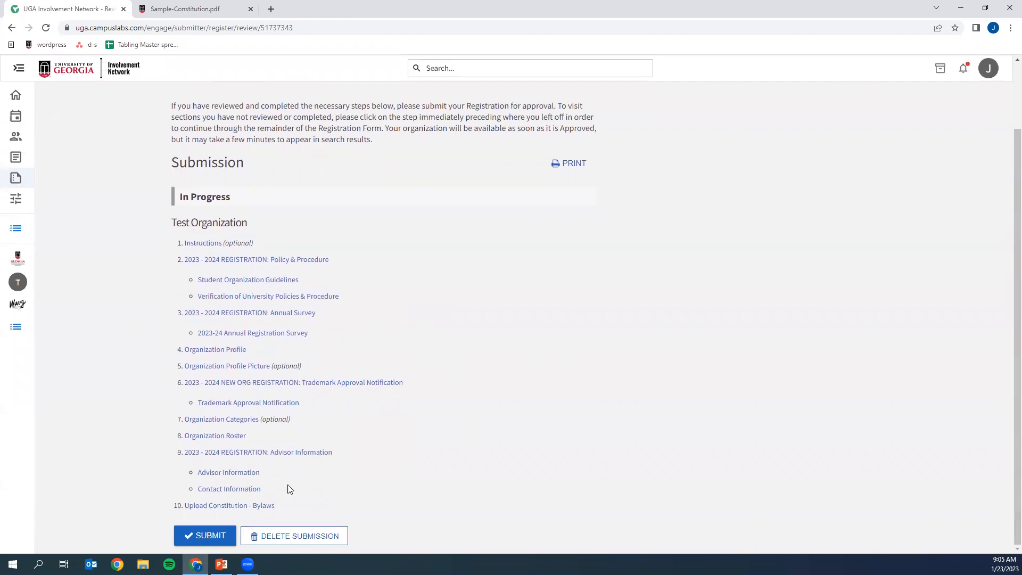
click(209, 535)
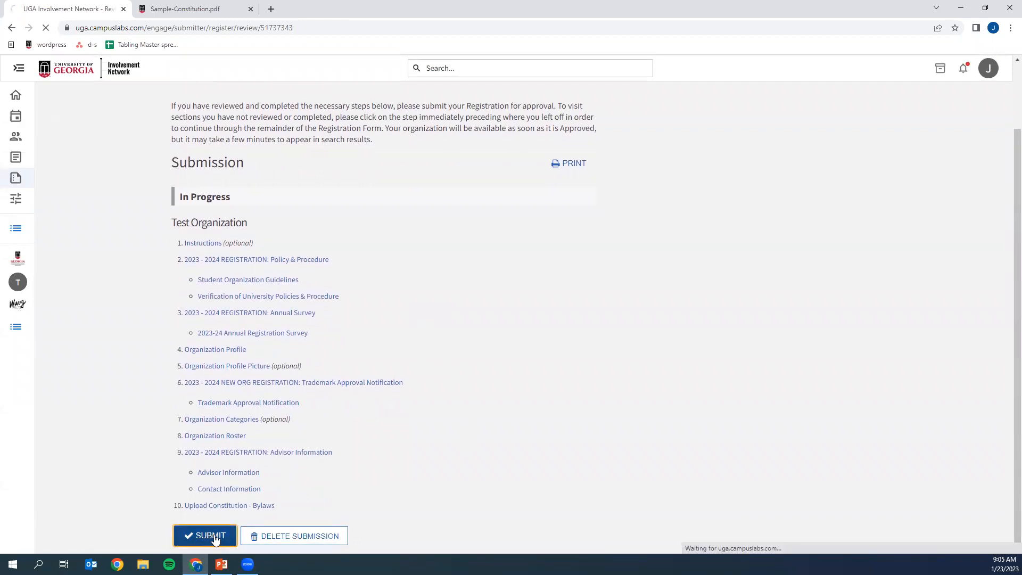
- Switch to the PowerPoint presentation and start the slide show from the Thank You slide
click(222, 563)
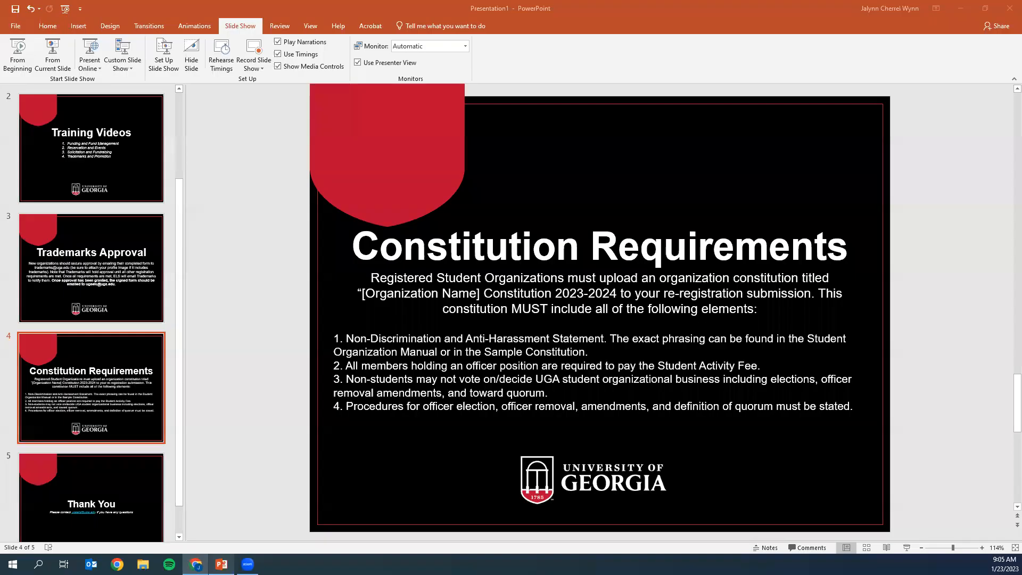
click(88, 512)
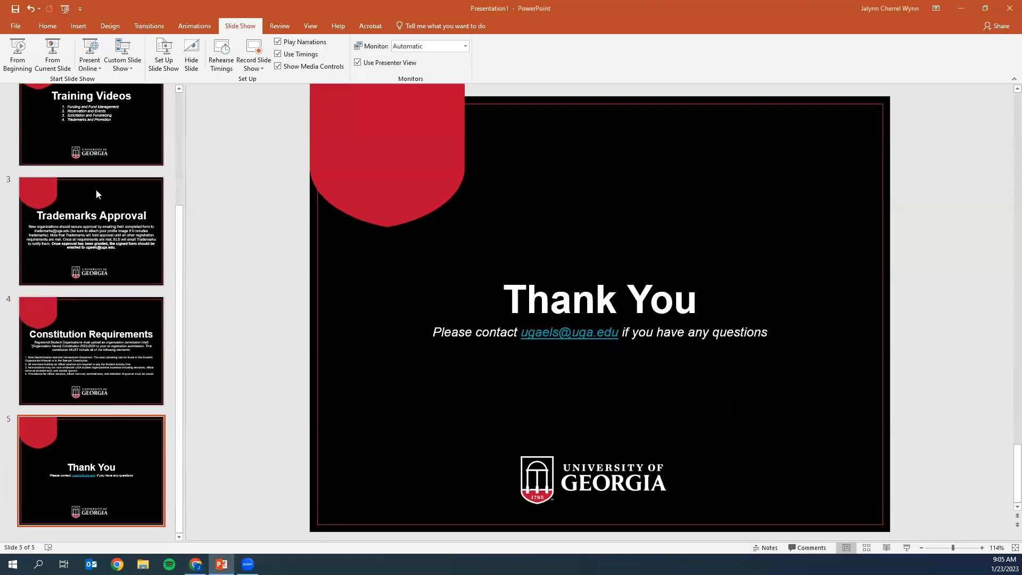
click(54, 62)
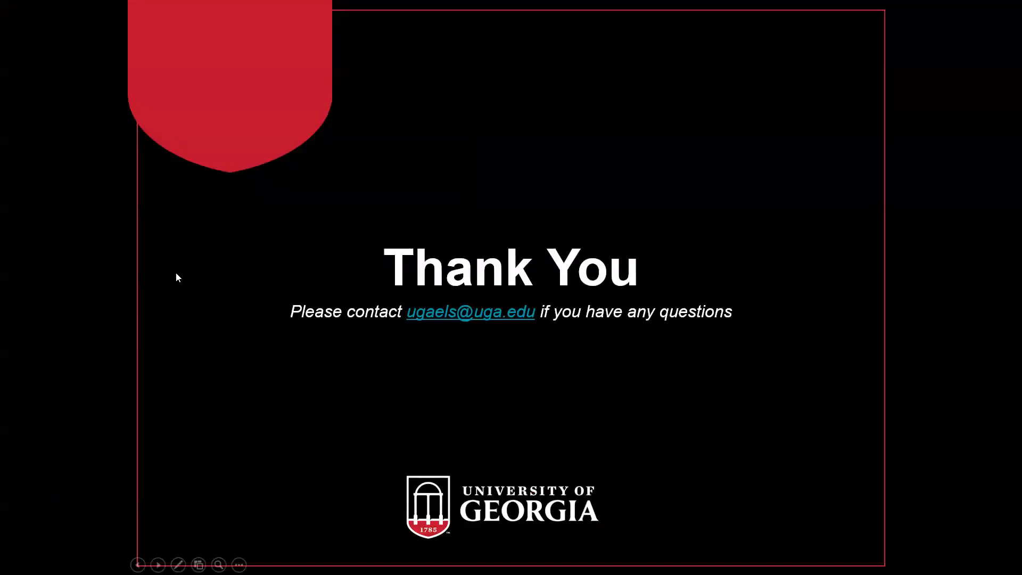